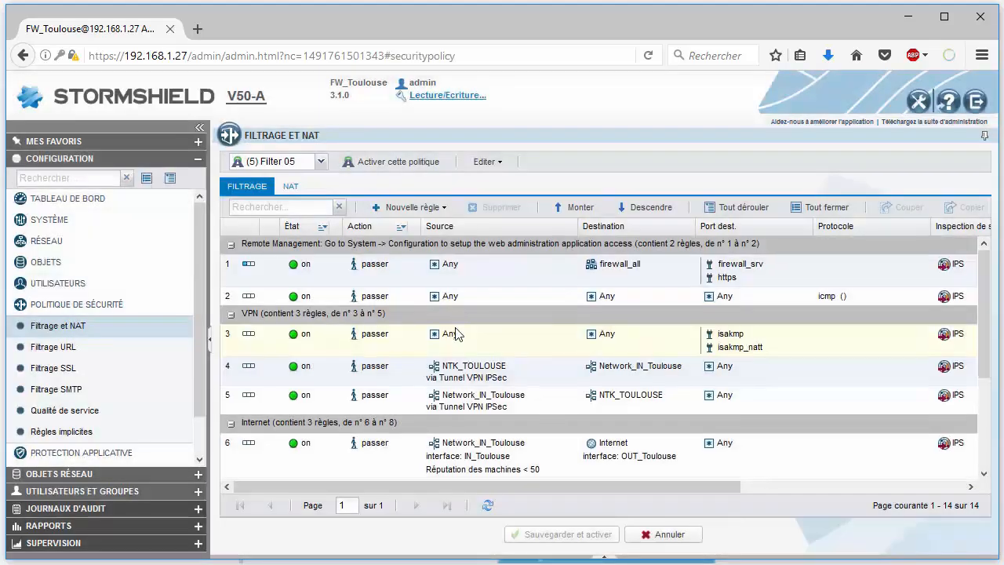
- Replace the source of filter rule 7 with the Internet object taken from that rule's destination
{"action": "scroll", "coordinate": [458, 321], "scroll_direction": "down", "scroll_amount": 3}
{"action": "mouse_move", "coordinate": [451, 342]}
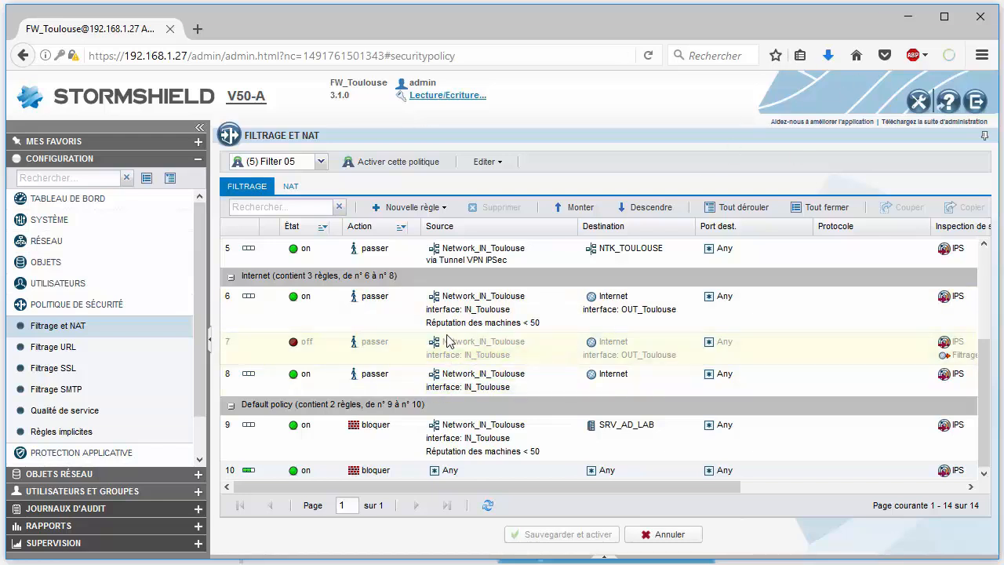
{"action": "left_click", "coordinate": [246, 350]}
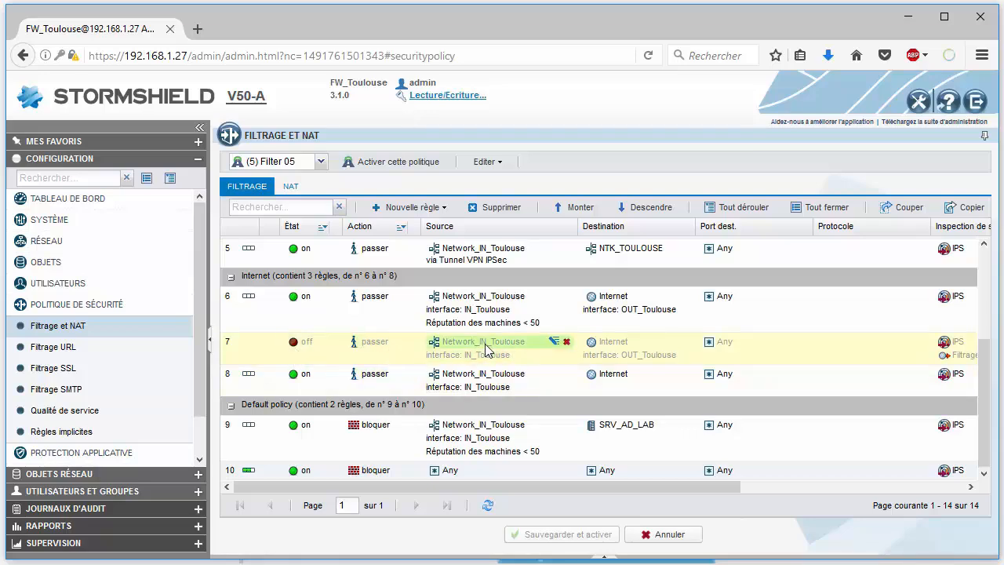
{"action": "left_click", "coordinate": [566, 356]}
{"action": "left_click", "coordinate": [566, 356]}
{"action": "left_click_drag", "start_coordinate": [609, 343], "coordinate": [485, 353]}
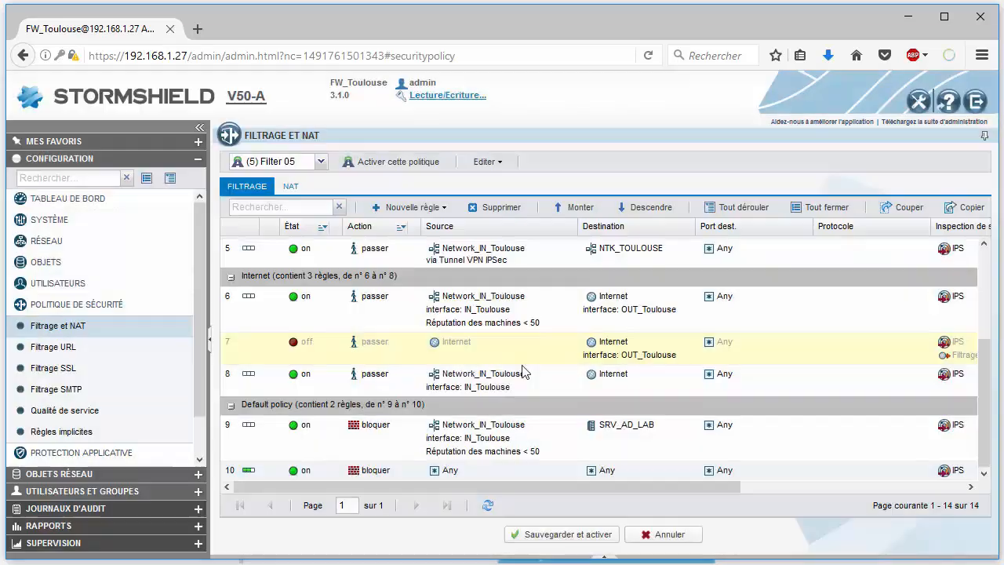
- Clear the existing destination of filter rule 7 and set it to SRV_WEB
{"action": "left_click", "coordinate": [684, 356]}
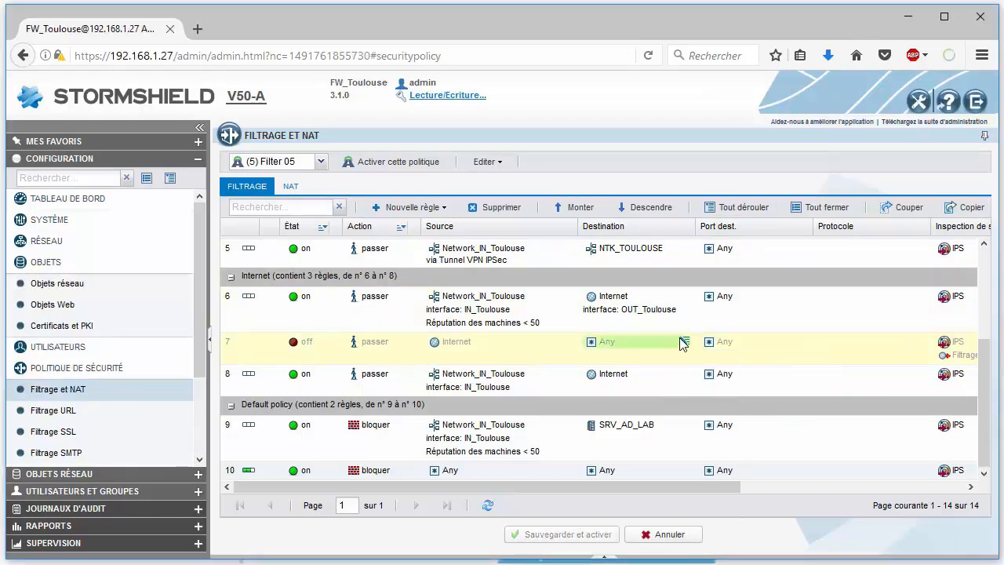
{"action": "left_click", "coordinate": [685, 345]}
{"action": "type", "text": "srv"}
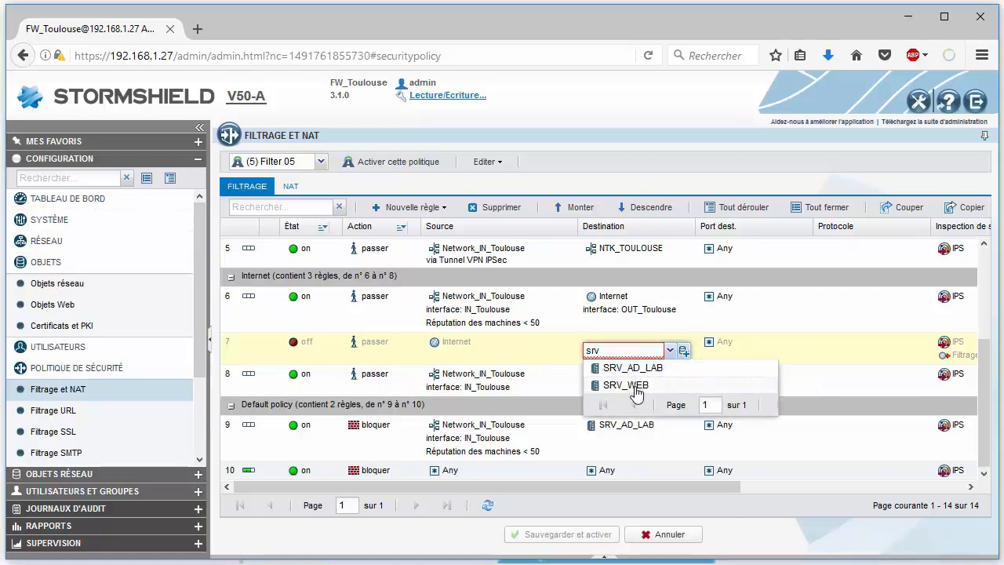
{"action": "left_click", "coordinate": [636, 383]}
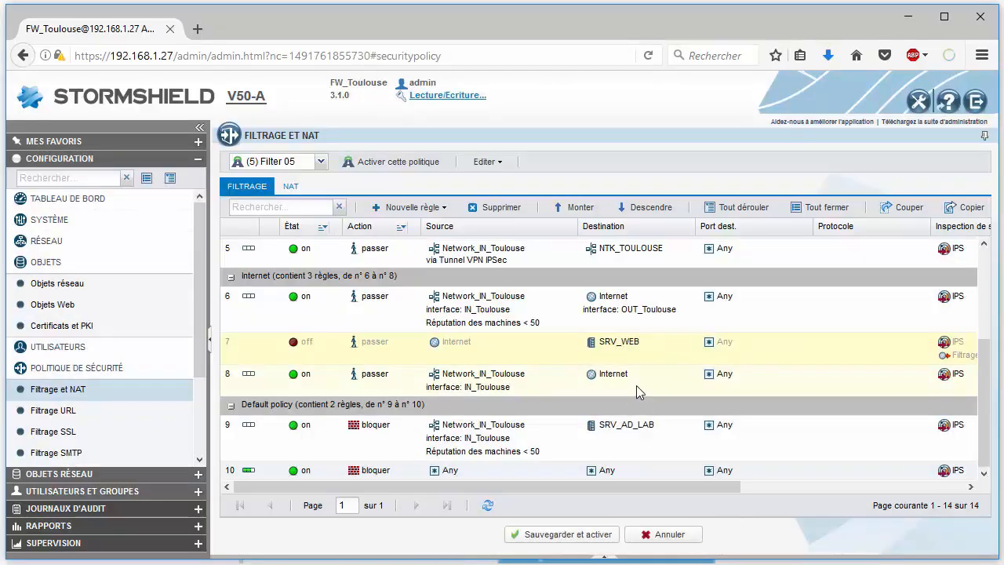
- Open filter rule 7 for editing and show the geolocation and reputation settings of its source
{"action": "double_click", "coordinate": [259, 346]}
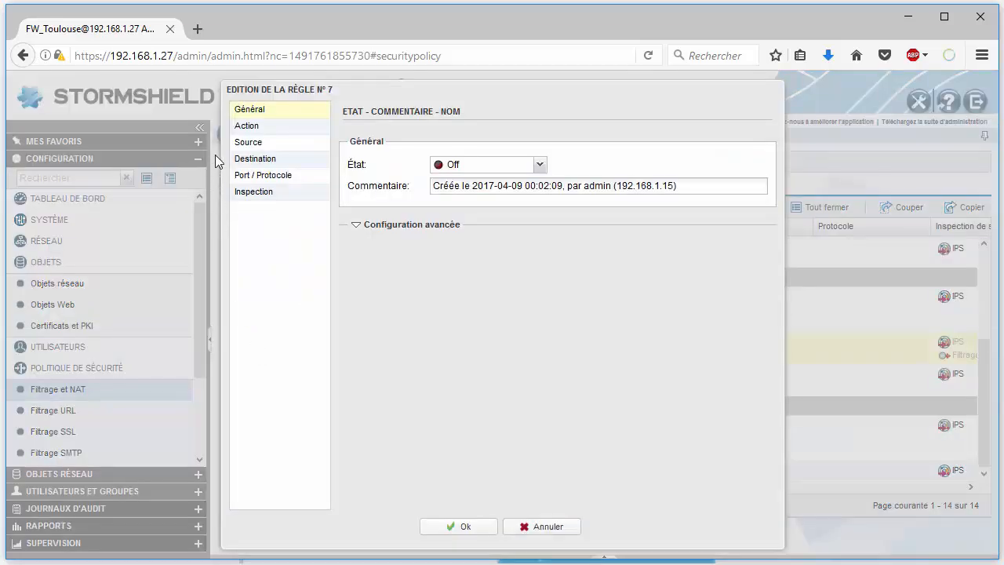
{"action": "left_click", "coordinate": [260, 129]}
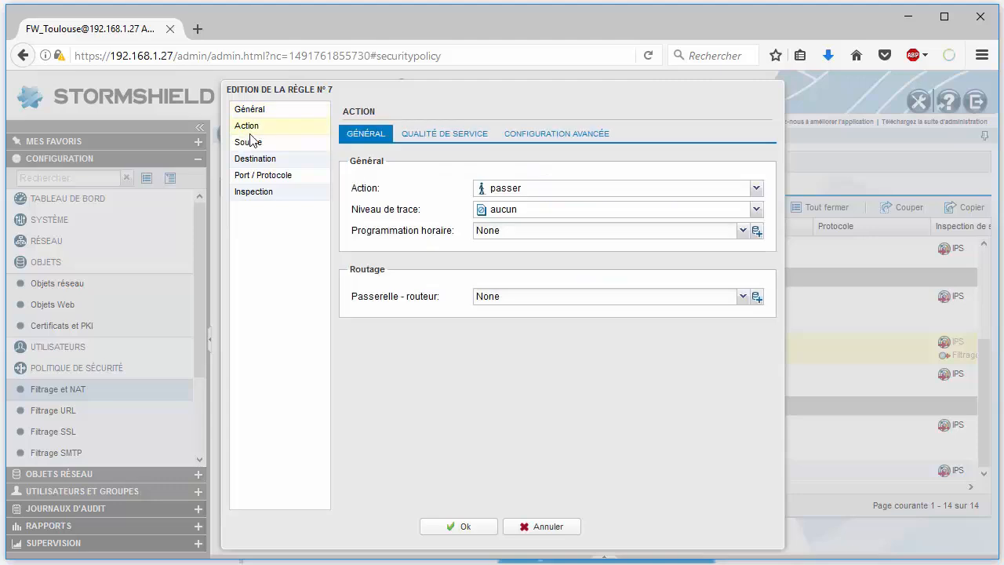
{"action": "left_click", "coordinate": [251, 144]}
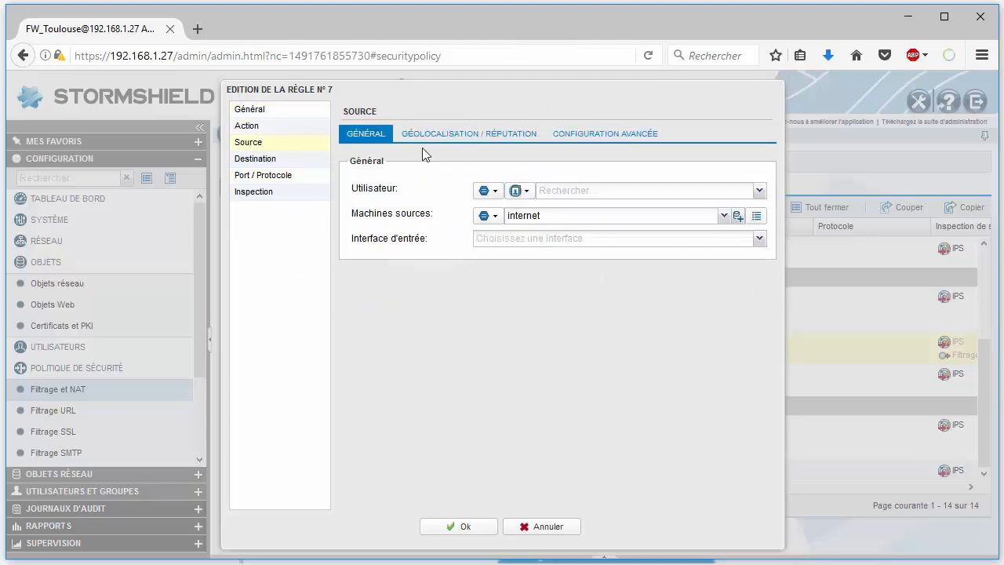
{"action": "left_click", "coordinate": [485, 137]}
{"action": "left_click_drag", "start_coordinate": [350, 302], "coordinate": [740, 370]}
{"action": "left_click", "coordinate": [664, 366]}
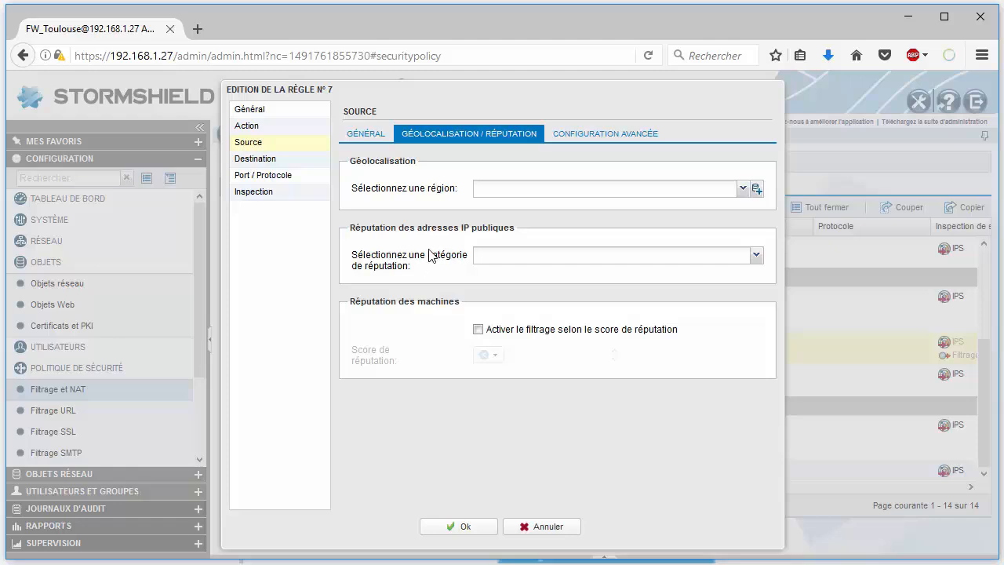
{"action": "left_click_drag", "start_coordinate": [352, 159], "coordinate": [428, 170]}
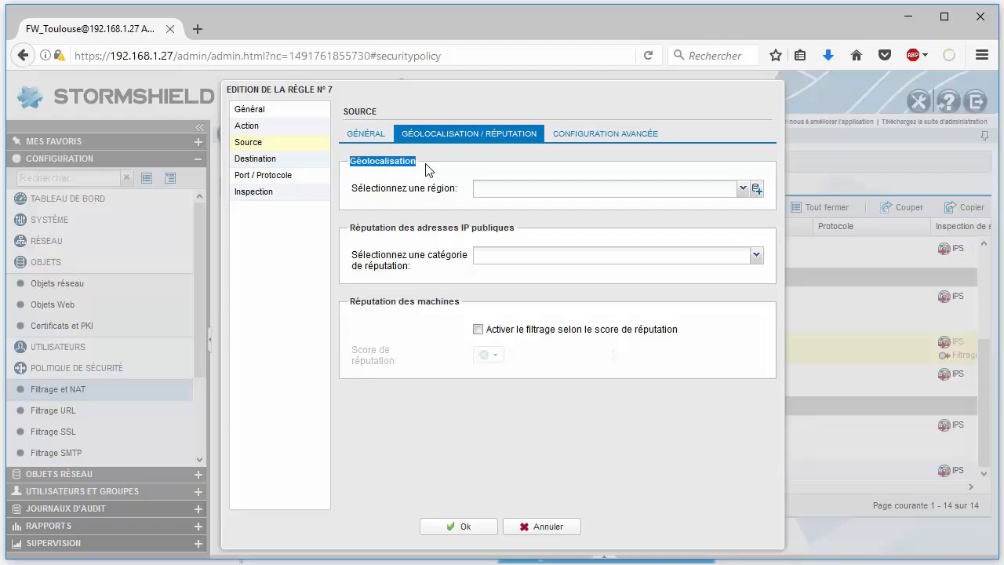
- Try Antarctica, Africa and Asia one at a time as the source region of the rule
{"action": "left_click", "coordinate": [742, 189]}
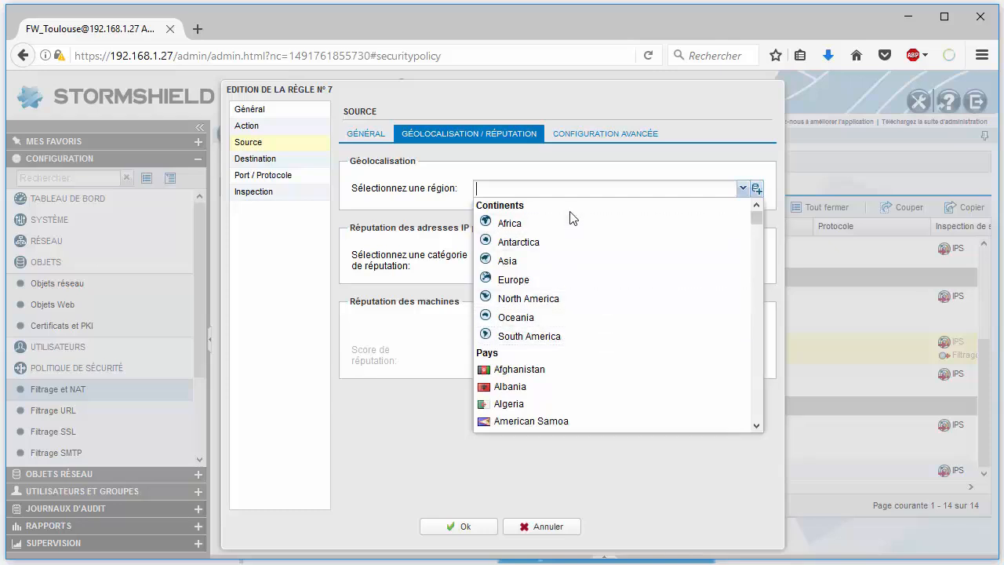
{"action": "left_click", "coordinate": [562, 242]}
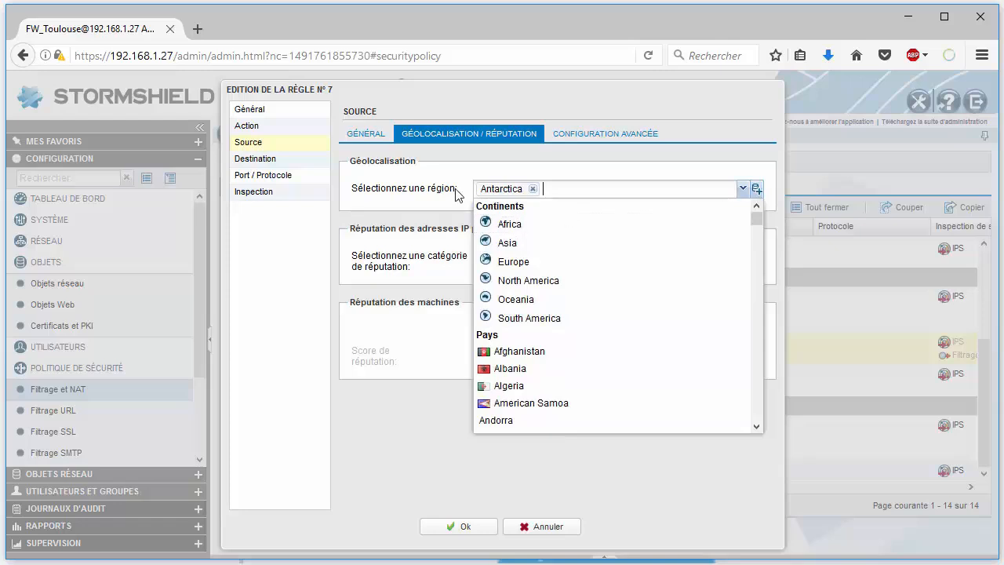
{"action": "left_click", "coordinate": [534, 191]}
{"action": "left_click", "coordinate": [511, 225]}
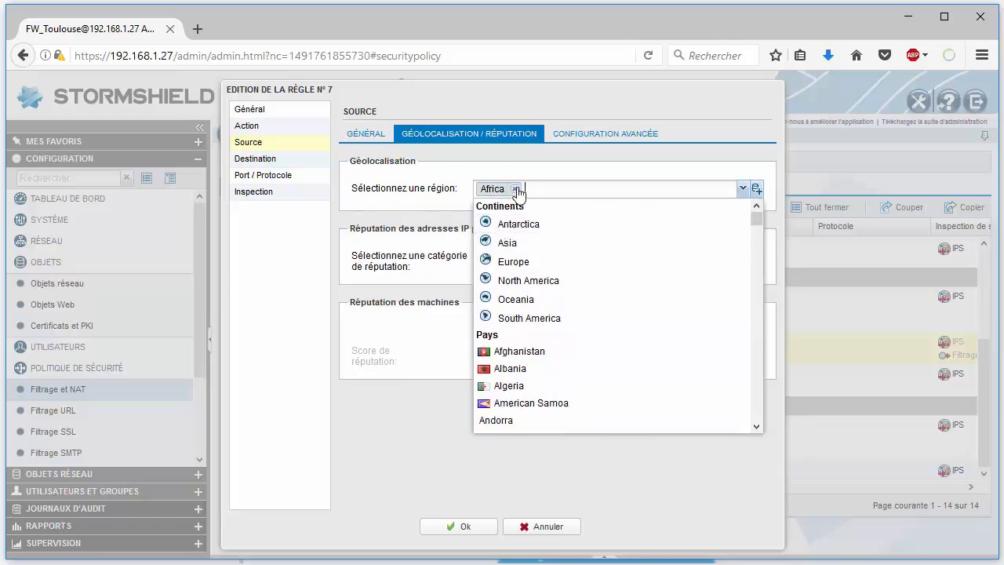
{"action": "left_click", "coordinate": [515, 189]}
{"action": "left_click", "coordinate": [503, 261]}
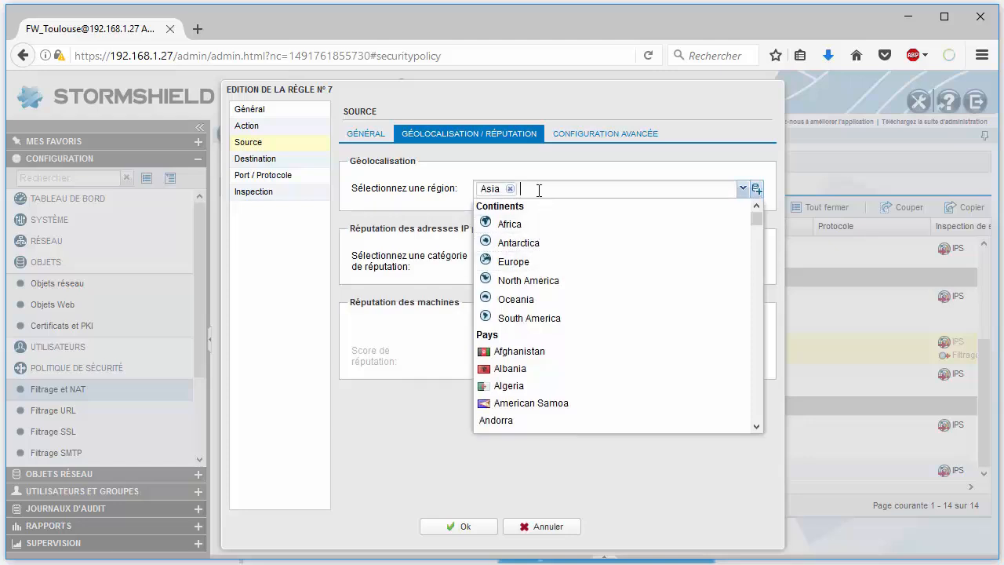
- Add Antarctica, North America and Oceania to the source regions alongside Asia
{"action": "left_click", "coordinate": [507, 245]}
{"action": "left_click", "coordinate": [506, 261]}
{"action": "left_click", "coordinate": [514, 263]}
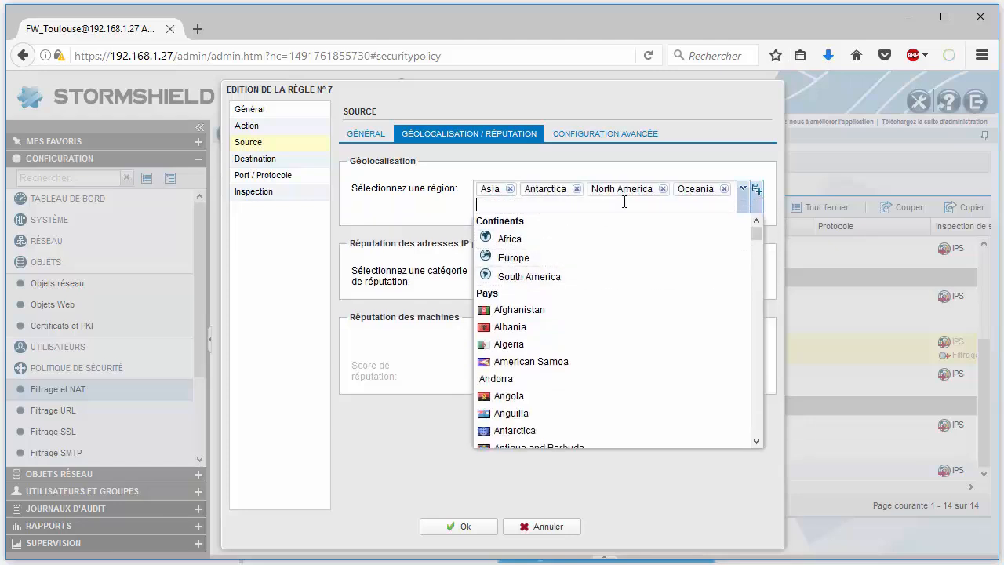
- Remove all the selected continents from the rule's source regions
{"action": "left_click", "coordinate": [576, 190]}
{"action": "left_click", "coordinate": [596, 190]}
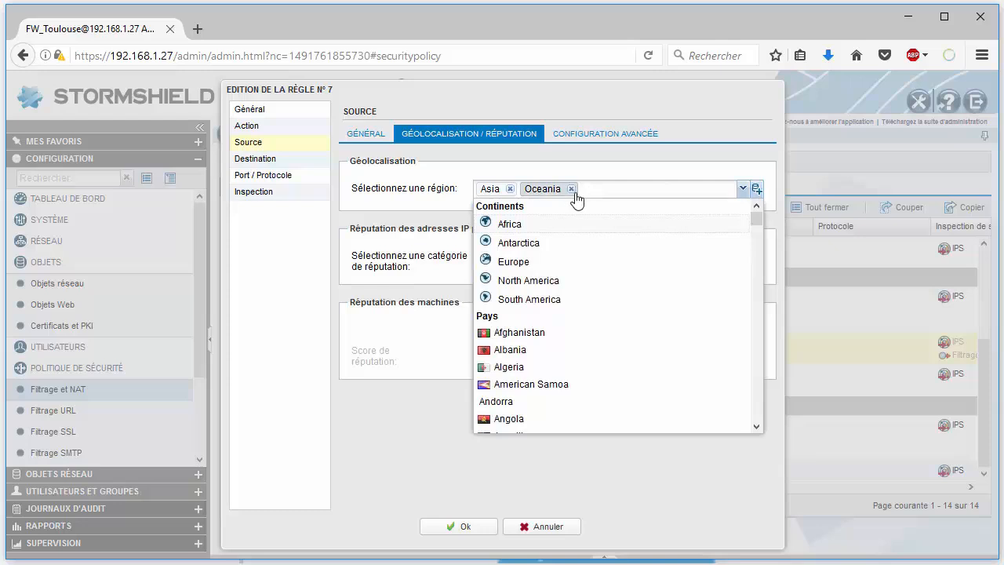
{"action": "left_click", "coordinate": [571, 189]}
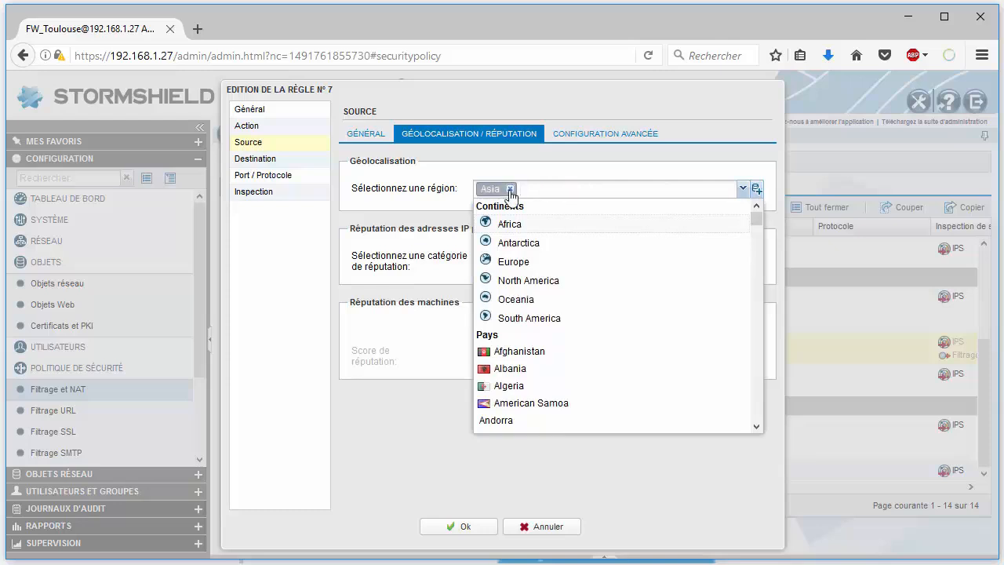
{"action": "left_click", "coordinate": [510, 189]}
- Browse the full list of countries available as source regions
{"action": "scroll", "coordinate": [565, 290], "scroll_direction": "down", "scroll_amount": 5}
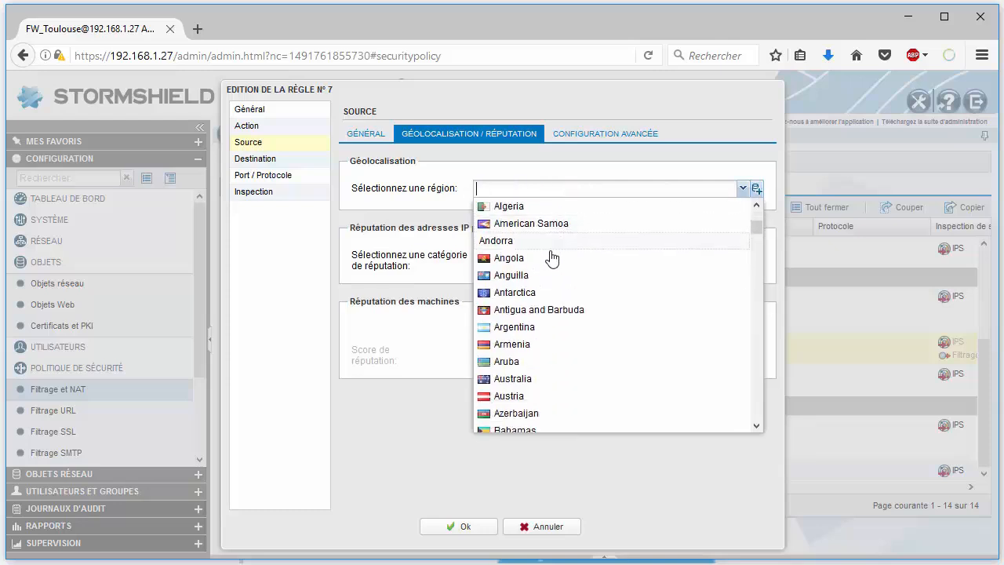
{"action": "scroll", "coordinate": [555, 251], "scroll_direction": "down", "scroll_amount": 6}
{"action": "scroll", "coordinate": [552, 252], "scroll_direction": "down", "scroll_amount": 18}
{"action": "scroll", "coordinate": [545, 267], "scroll_direction": "down", "scroll_amount": 20}
{"action": "scroll", "coordinate": [550, 271], "scroll_direction": "down", "scroll_amount": 20}
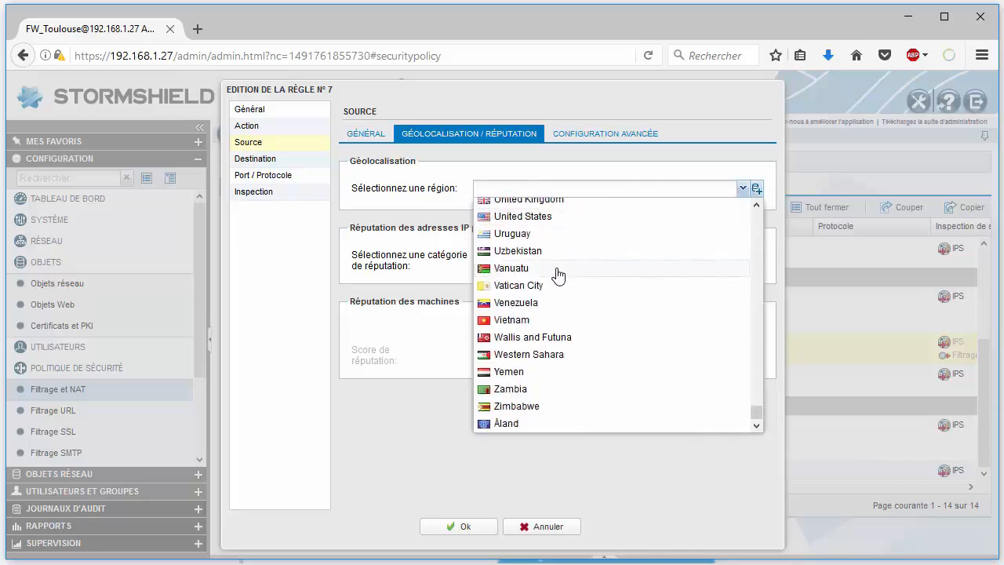
{"action": "scroll", "coordinate": [557, 278], "scroll_direction": "up", "scroll_amount": 15}
{"action": "scroll", "coordinate": [553, 287], "scroll_direction": "up", "scroll_amount": 10}
{"action": "scroll", "coordinate": [536, 289], "scroll_direction": "up", "scroll_amount": 20}
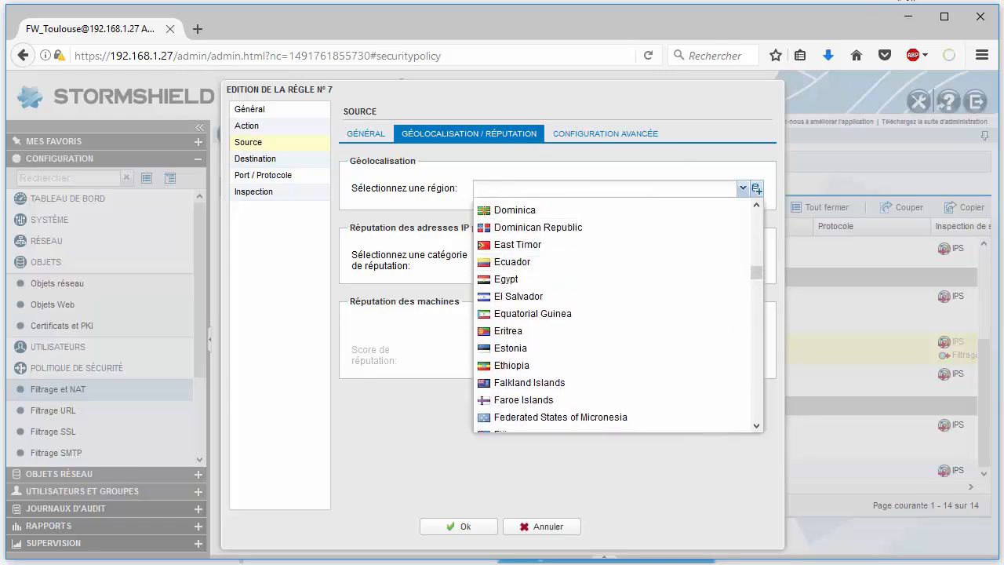
{"action": "scroll", "coordinate": [603, 320], "scroll_direction": "down", "scroll_amount": 1}
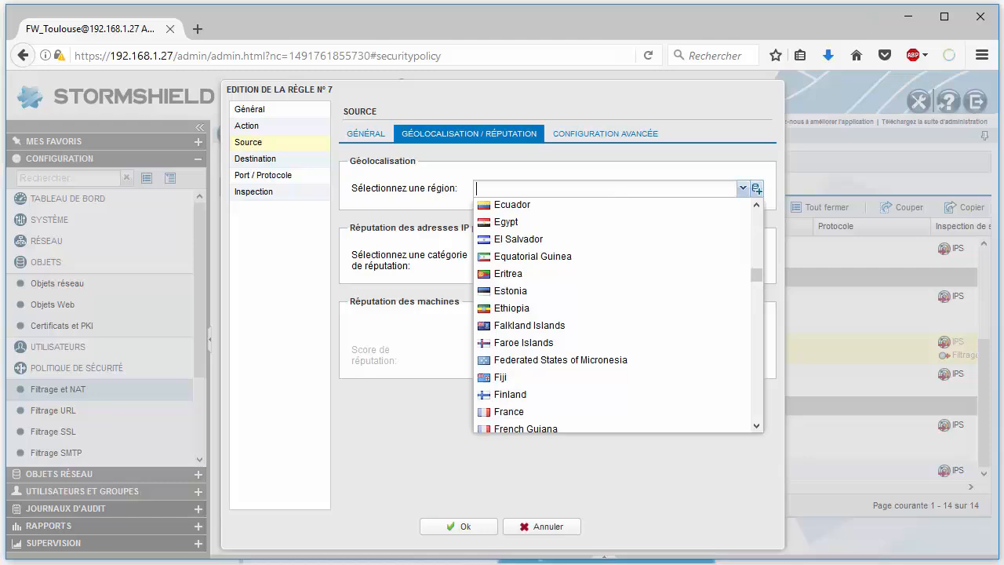
{"action": "scroll", "coordinate": [589, 283], "scroll_direction": "down", "scroll_amount": 9}
{"action": "scroll", "coordinate": [604, 263], "scroll_direction": "up", "scroll_amount": 10}
{"action": "scroll", "coordinate": [603, 261], "scroll_direction": "up", "scroll_amount": 2}
- Select Denmark, North America and Albania as source regions for the rule
{"action": "left_click", "coordinate": [601, 259]}
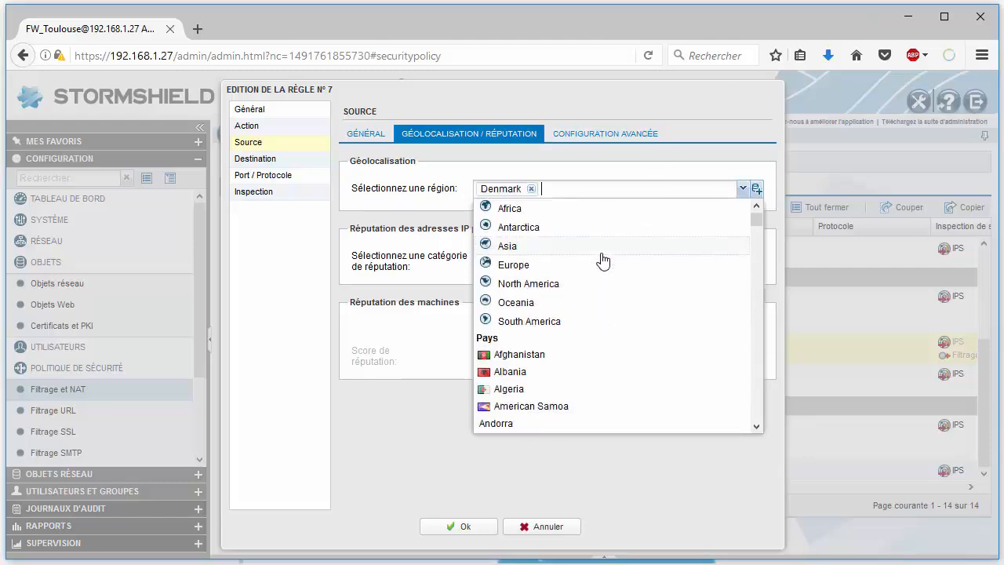
{"action": "left_click", "coordinate": [591, 287]}
{"action": "left_click", "coordinate": [581, 370]}
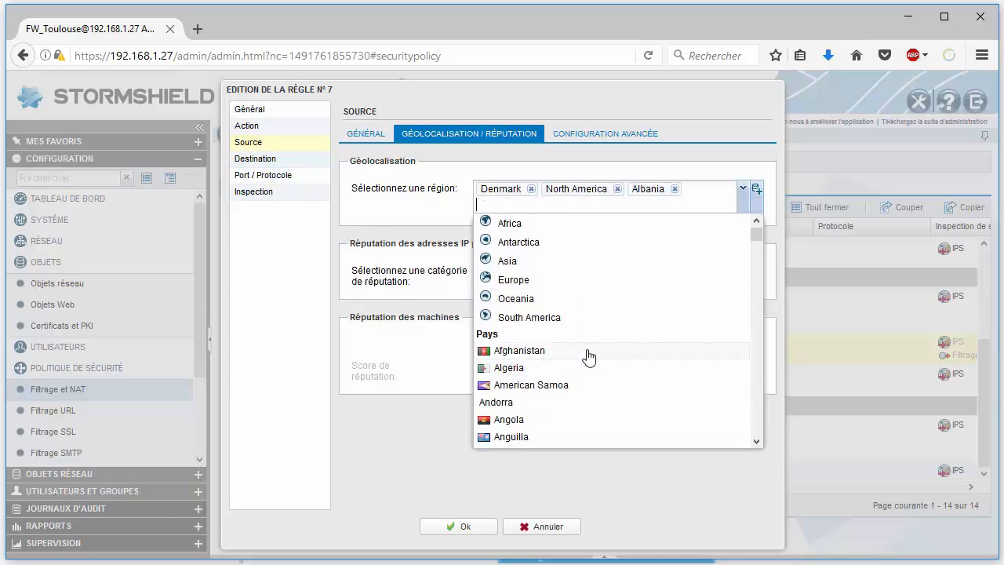
- Start a new region group object from the source region setting and name it GRP_Allow
{"action": "left_click", "coordinate": [717, 197]}
{"action": "left_click", "coordinate": [758, 196]}
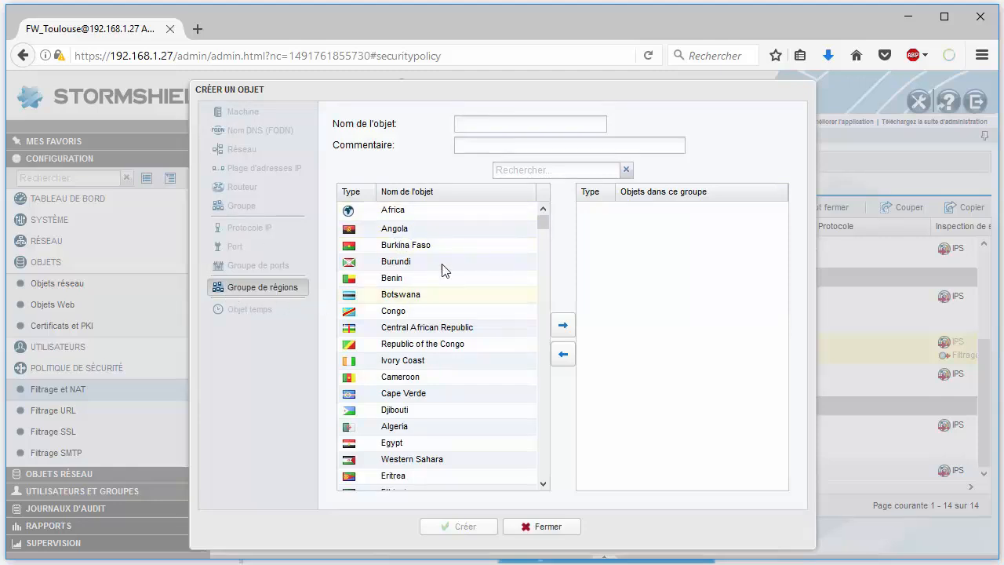
{"action": "scroll", "coordinate": [482, 262], "scroll_direction": "down", "scroll_amount": 15}
{"action": "scroll", "coordinate": [473, 287], "scroll_direction": "down", "scroll_amount": 5}
{"action": "scroll", "coordinate": [469, 287], "scroll_direction": "up", "scroll_amount": 8}
{"action": "left_click", "coordinate": [501, 130]}
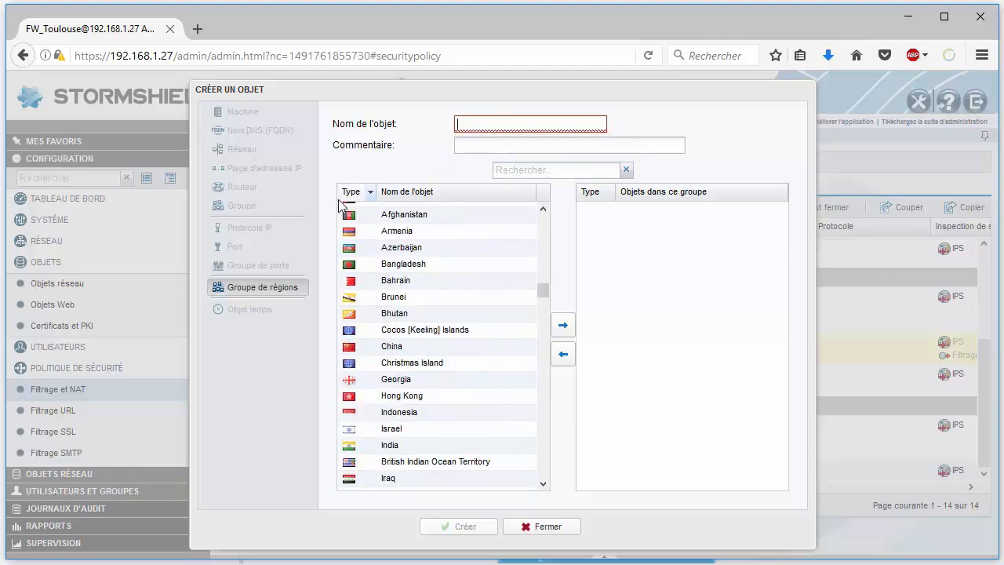
{"action": "type", "text": "GRP_Allow"}
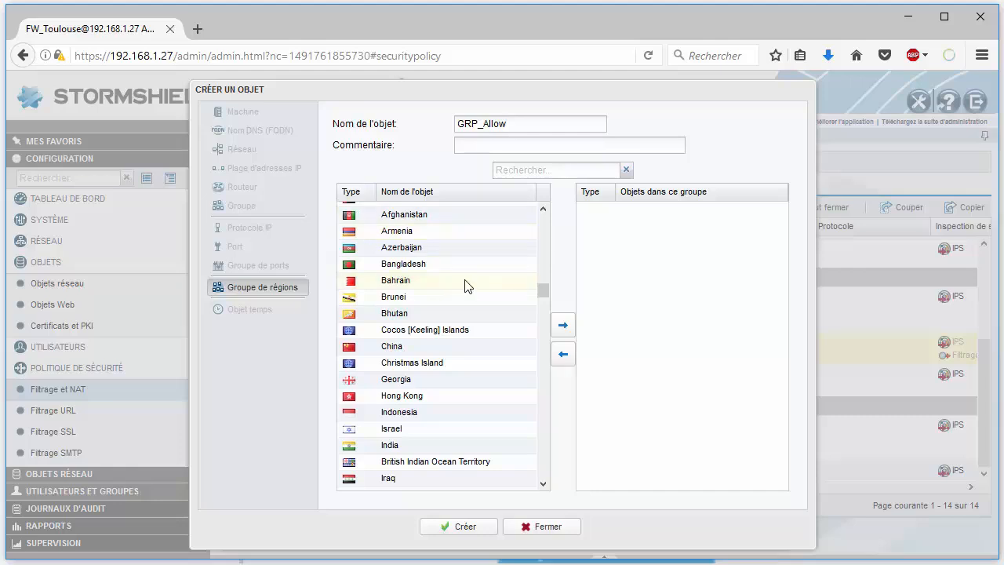
- Look through the continents and countries that can be added to the GRP_Allow region group
{"action": "scroll", "coordinate": [466, 285], "scroll_direction": "up", "scroll_amount": 10}
{"action": "scroll", "coordinate": [421, 281], "scroll_direction": "up", "scroll_amount": 5}
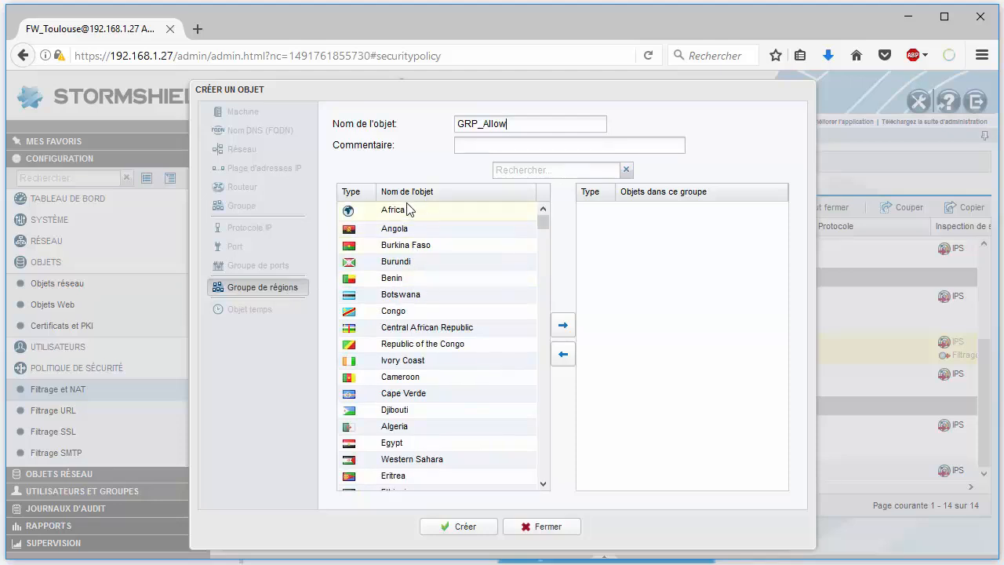
{"action": "scroll", "coordinate": [434, 266], "scroll_direction": "down", "scroll_amount": 3}
{"action": "scroll", "coordinate": [435, 290], "scroll_direction": "down", "scroll_amount": 15}
{"action": "scroll", "coordinate": [404, 330], "scroll_direction": "up", "scroll_amount": 4}
{"action": "scroll", "coordinate": [412, 312], "scroll_direction": "up", "scroll_amount": 10}
{"action": "scroll", "coordinate": [375, 286], "scroll_direction": "down", "scroll_amount": 1}
{"action": "scroll", "coordinate": [374, 286], "scroll_direction": "up", "scroll_amount": 1}
- Try sorting the available regions by type and by object name, finishing with ascending order by object name
{"action": "left_click", "coordinate": [371, 193]}
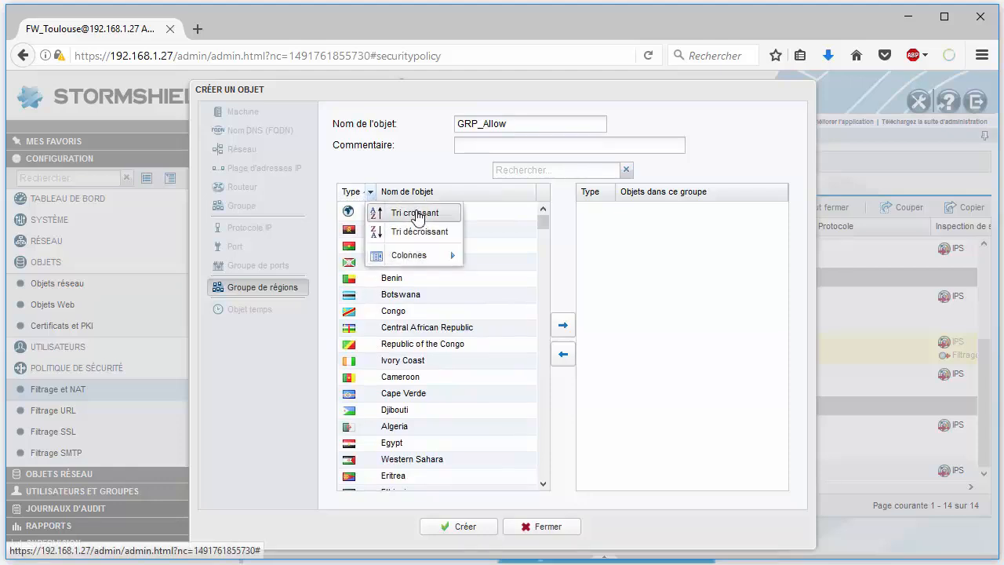
{"action": "left_click", "coordinate": [415, 214]}
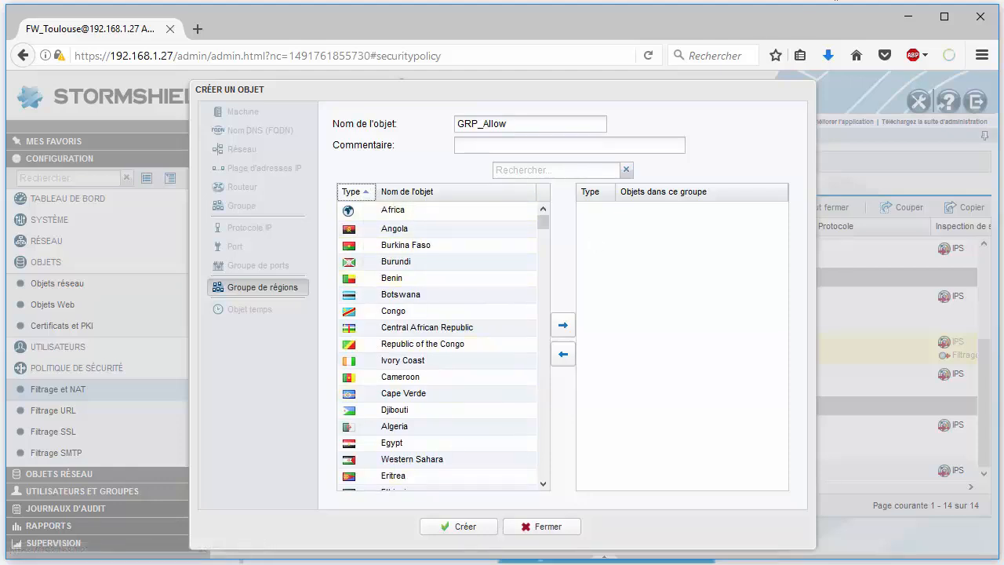
{"action": "left_click", "coordinate": [434, 194]}
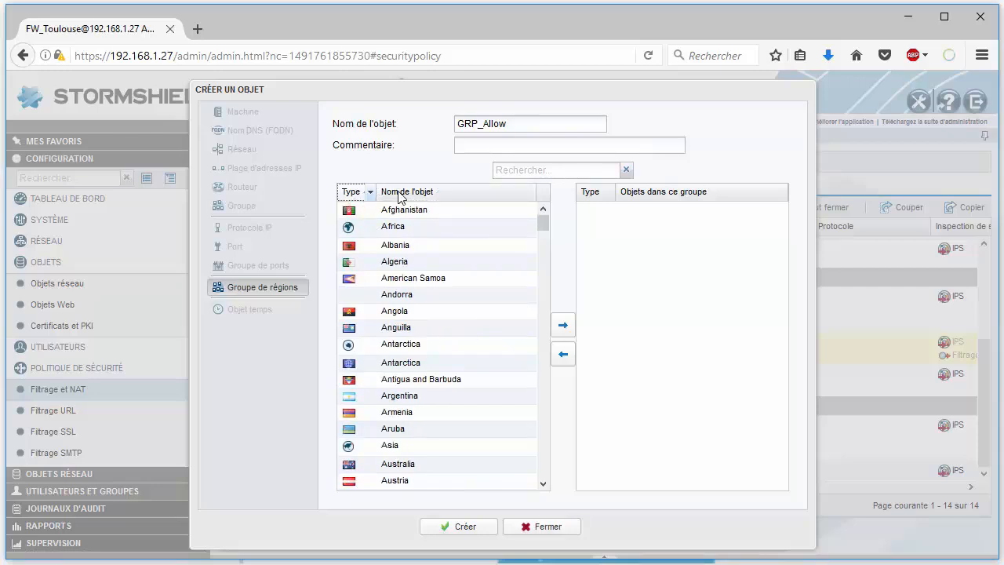
{"action": "left_click", "coordinate": [401, 195]}
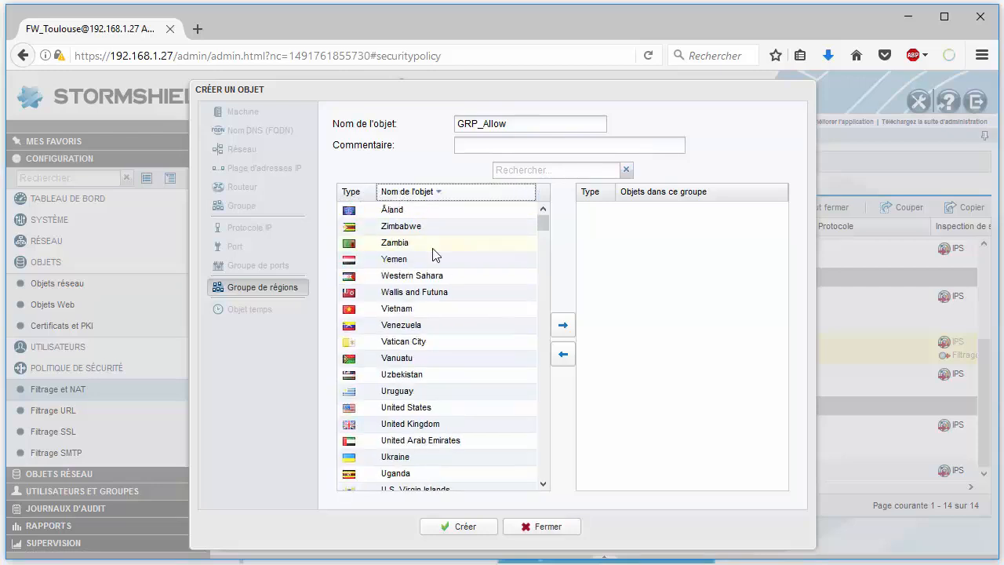
{"action": "left_click", "coordinate": [409, 195]}
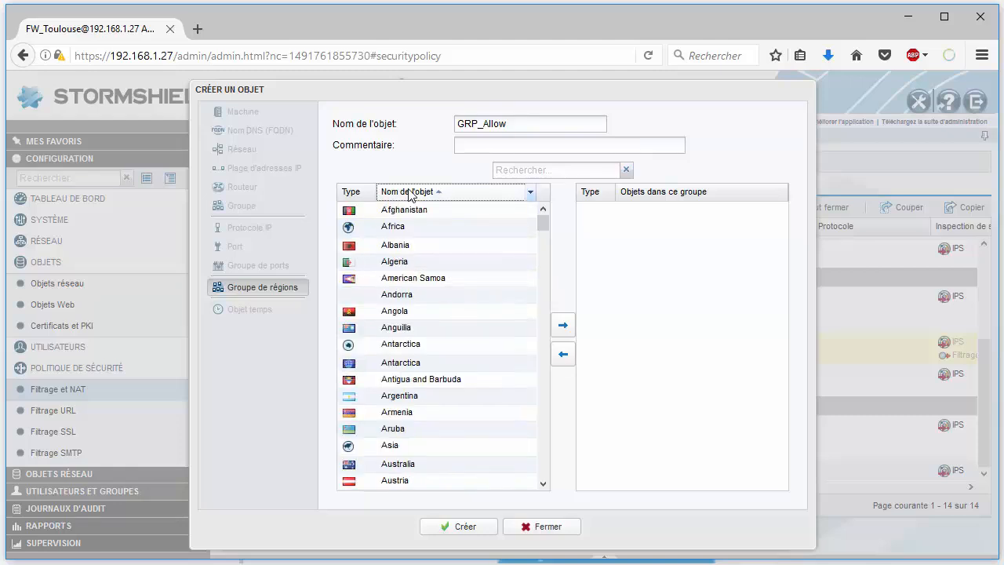
{"action": "left_click", "coordinate": [512, 191]}
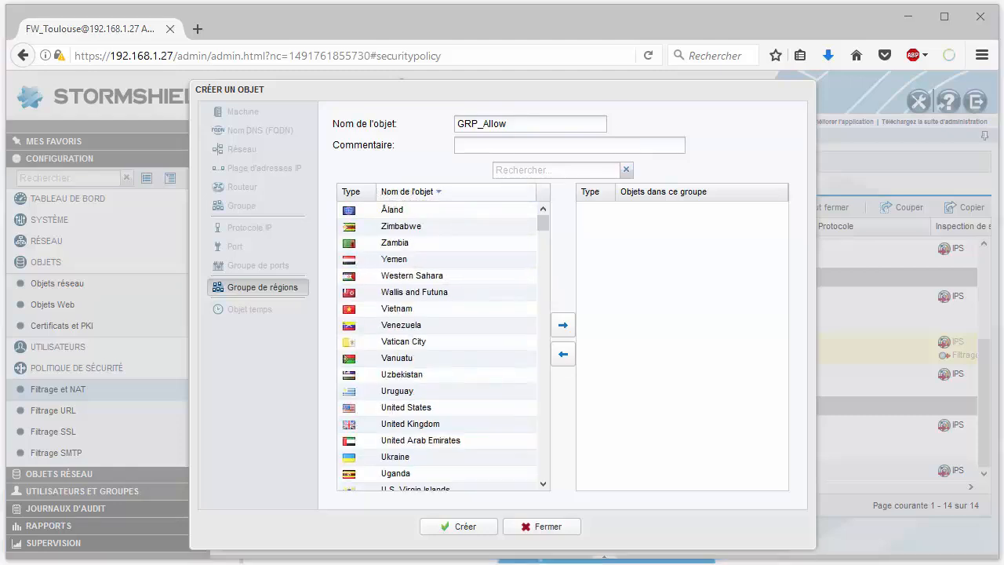
{"action": "left_click", "coordinate": [530, 193]}
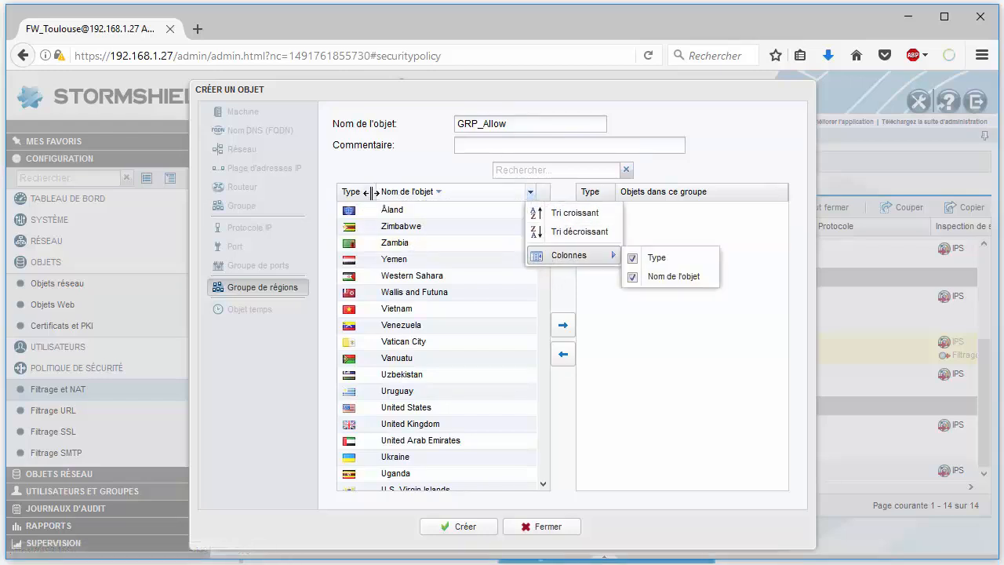
{"action": "left_click", "coordinate": [353, 196]}
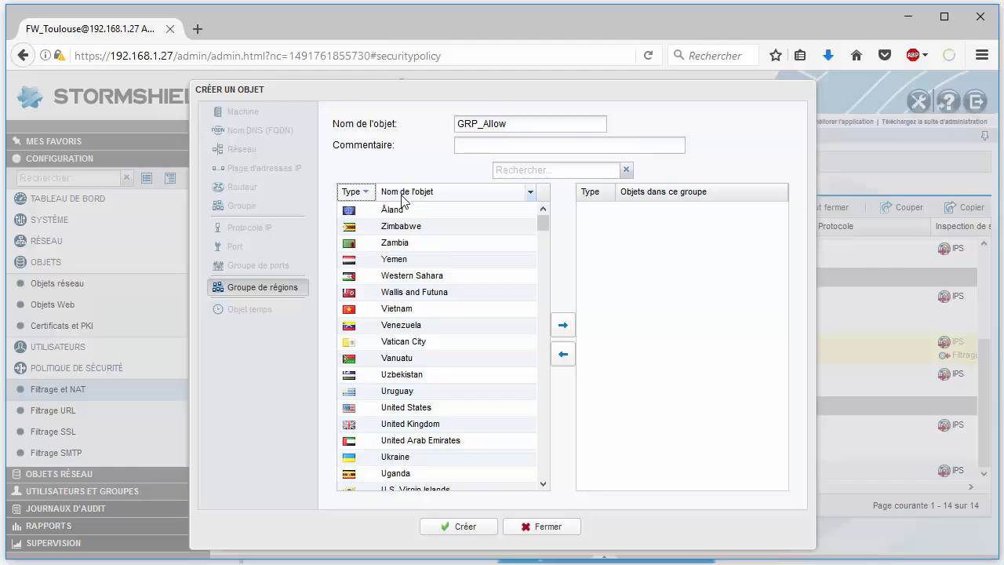
{"action": "scroll", "coordinate": [383, 228], "scroll_direction": "down", "scroll_amount": 15}
{"action": "scroll", "coordinate": [389, 273], "scroll_direction": "up", "scroll_amount": 15}
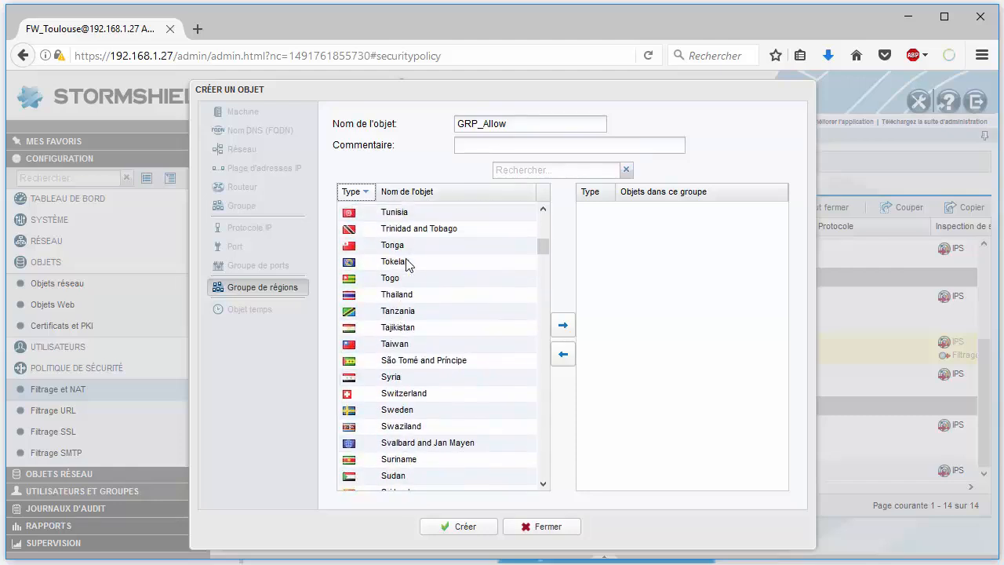
{"action": "left_click", "coordinate": [399, 188]}
{"action": "scroll", "coordinate": [413, 273], "scroll_direction": "down", "scroll_amount": 1}
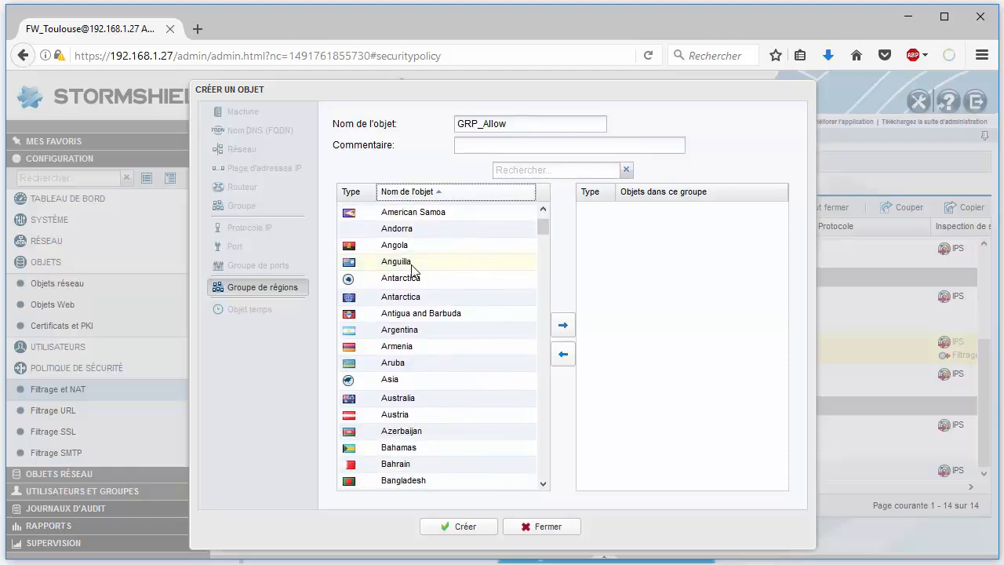
{"action": "scroll", "coordinate": [412, 270], "scroll_direction": "up", "scroll_amount": 1}
- Add Albania, Algeria, American Samoa, Andorra and Afghanistan to the GRP_Allow region group and create it
{"action": "left_click", "coordinate": [409, 227]}
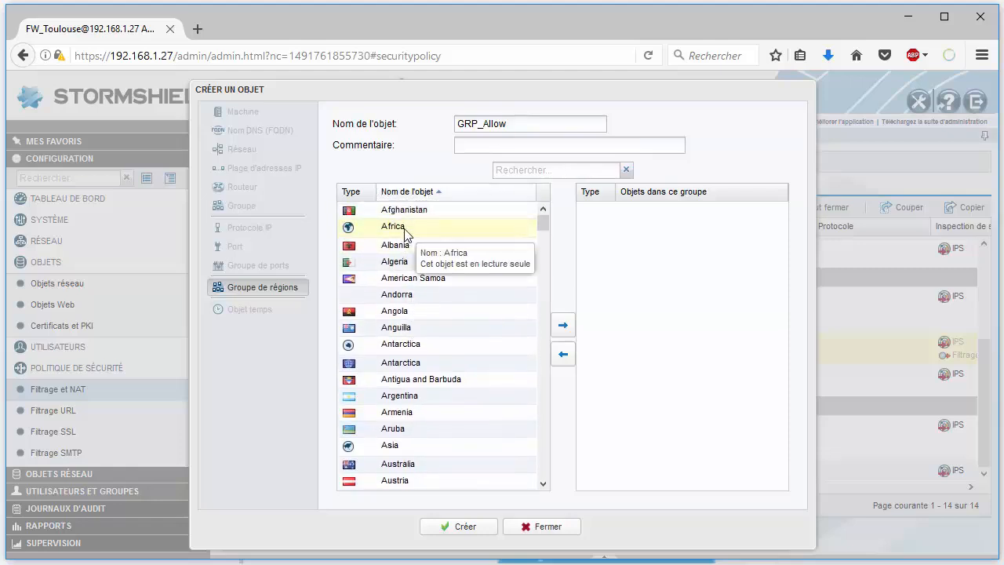
{"action": "double_click", "coordinate": [408, 248]}
{"action": "double_click", "coordinate": [409, 262]}
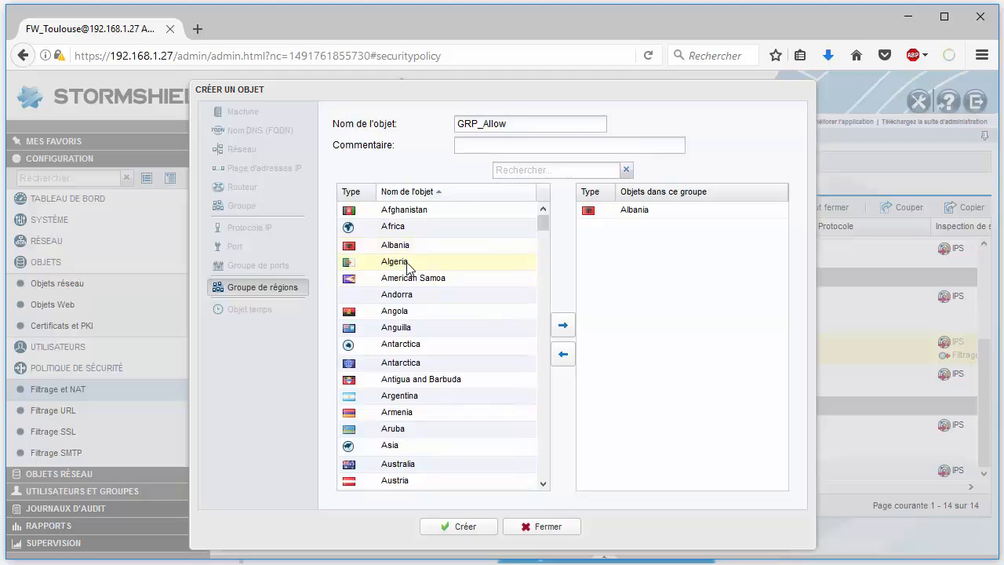
{"action": "double_click", "coordinate": [407, 280]}
{"action": "double_click", "coordinate": [405, 296]}
{"action": "double_click", "coordinate": [408, 210]}
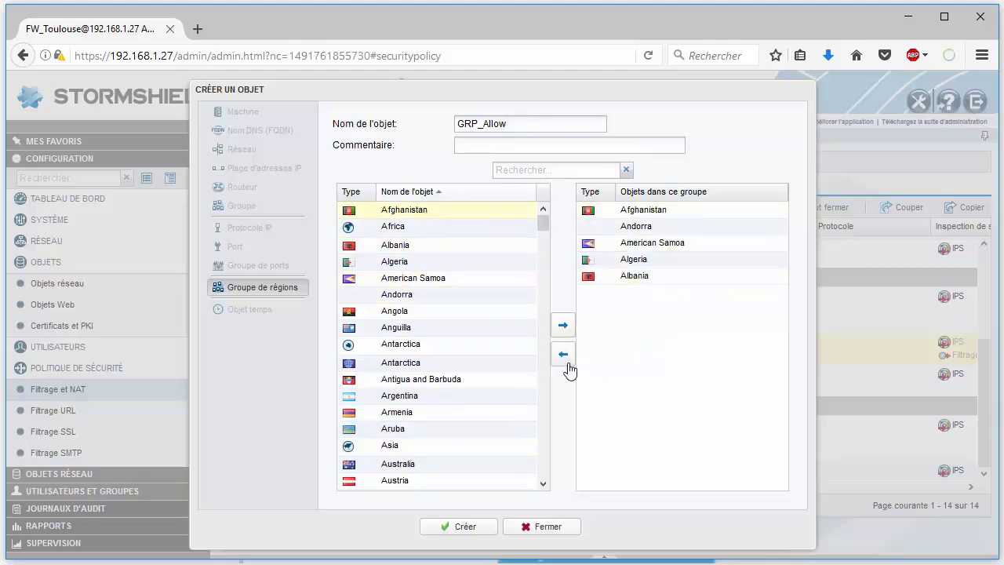
{"action": "left_click", "coordinate": [476, 531]}
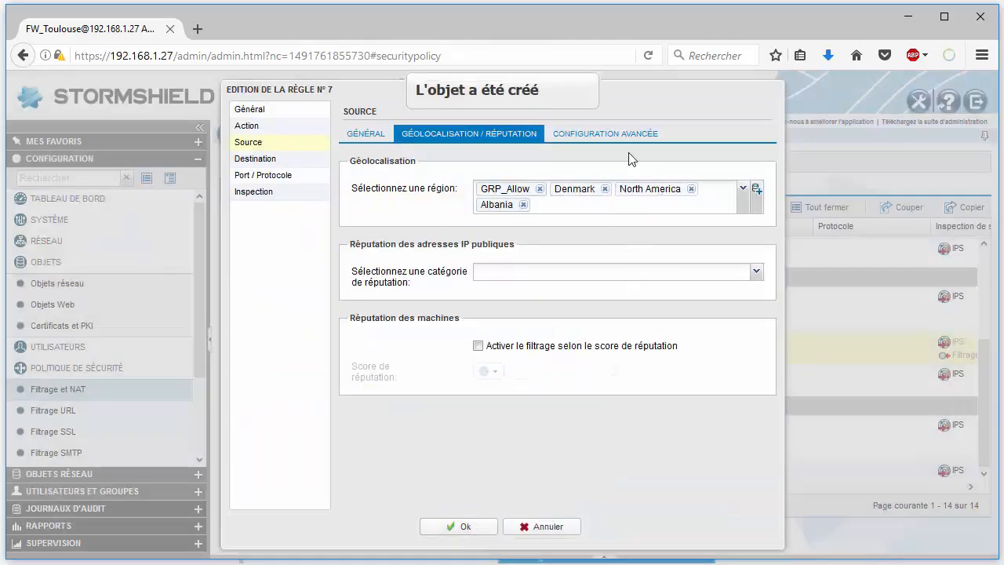
- Check the selectable source regions once more and confirm the source settings of rule 7
{"action": "left_click", "coordinate": [743, 188]}
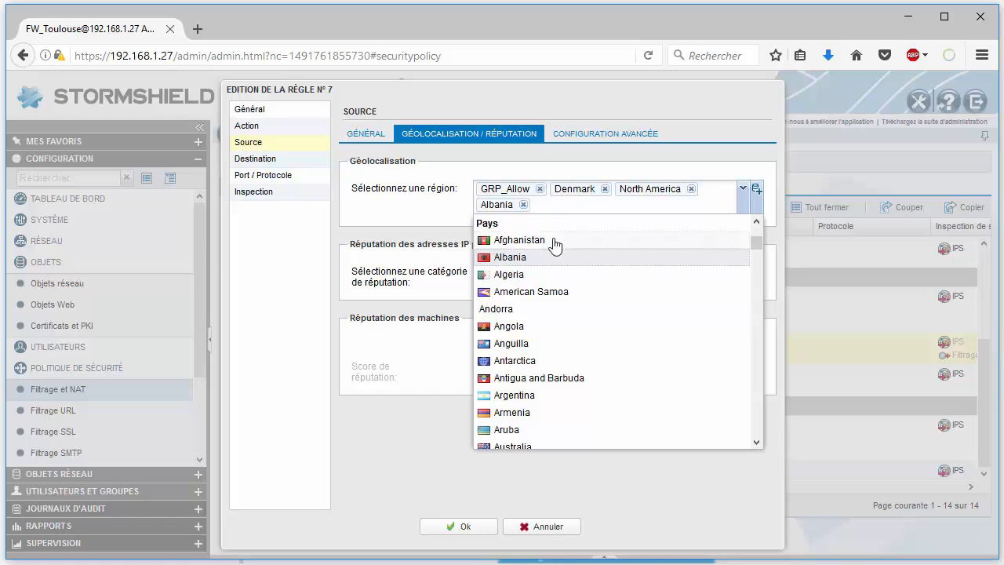
{"action": "scroll", "coordinate": [557, 248], "scroll_direction": "down", "scroll_amount": 3}
{"action": "left_click", "coordinate": [423, 225]}
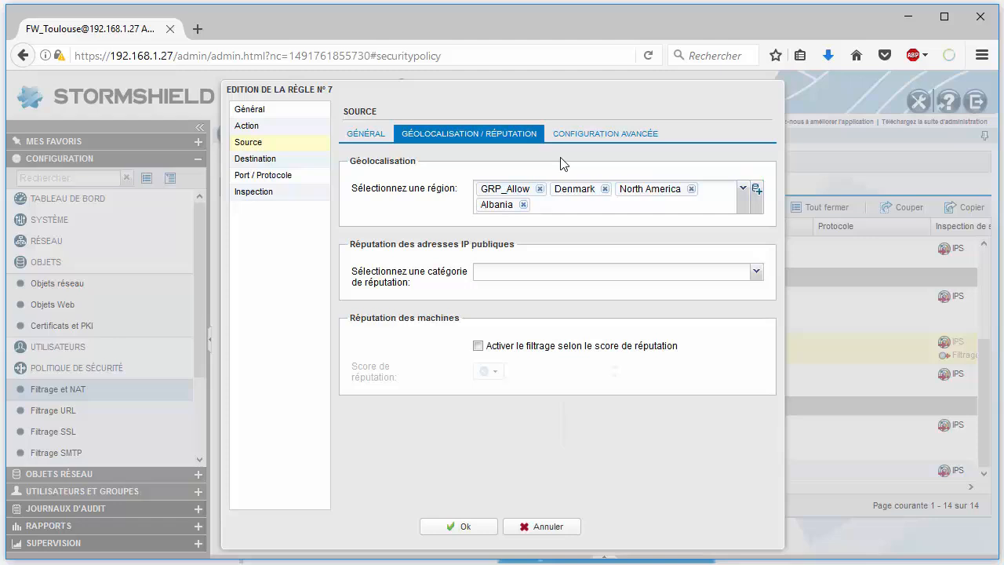
{"action": "left_click", "coordinate": [472, 529]}
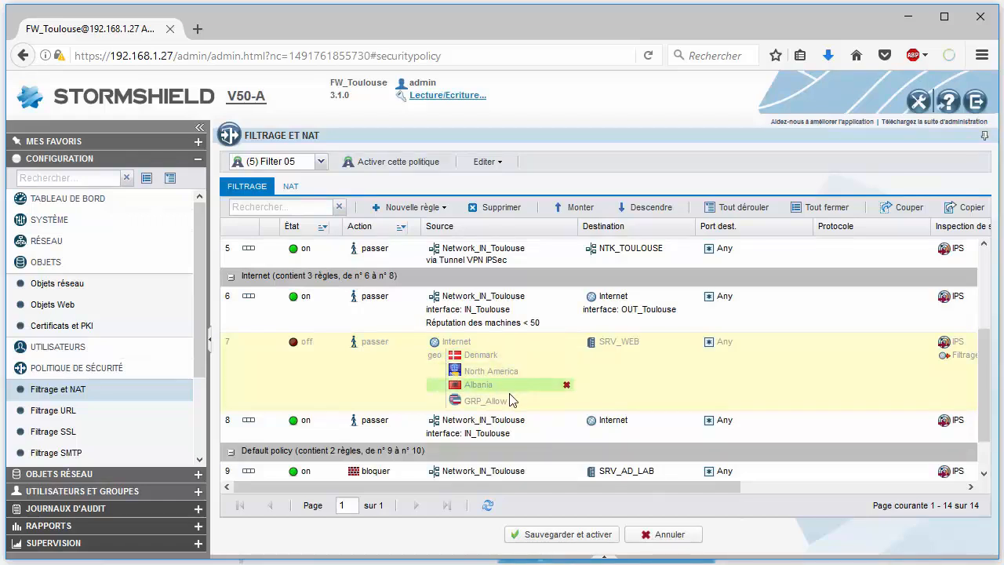
- Check which countries belong to GRP_Allow in the source of rule 7
{"action": "mouse_move", "coordinate": [487, 409]}
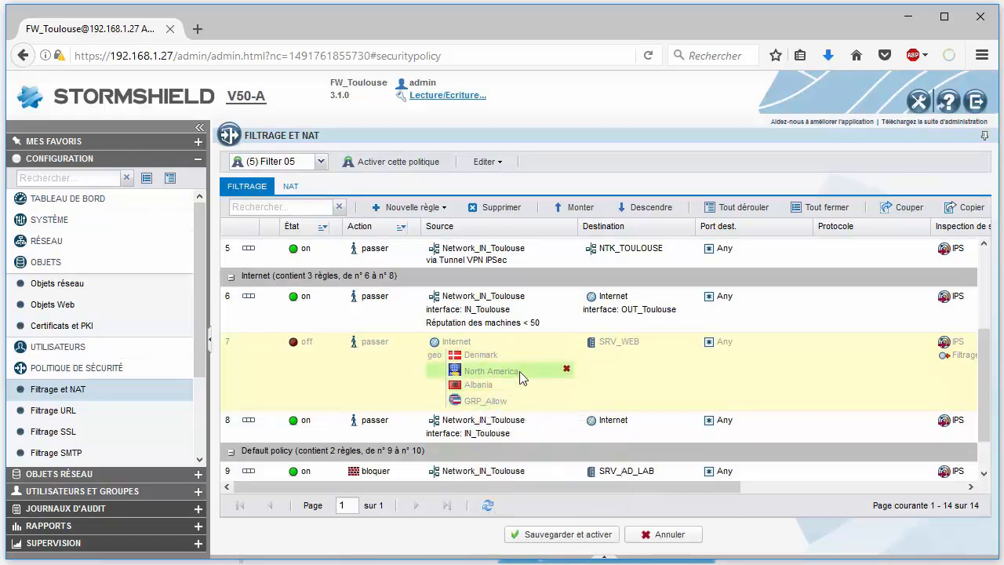
{"action": "mouse_move", "coordinate": [533, 404]}
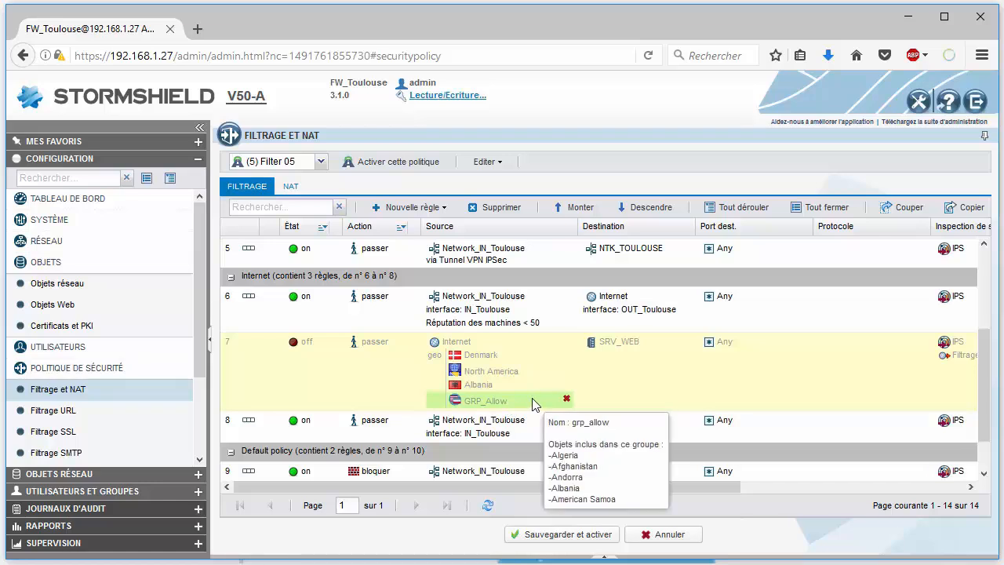
{"action": "mouse_move", "coordinate": [638, 352]}
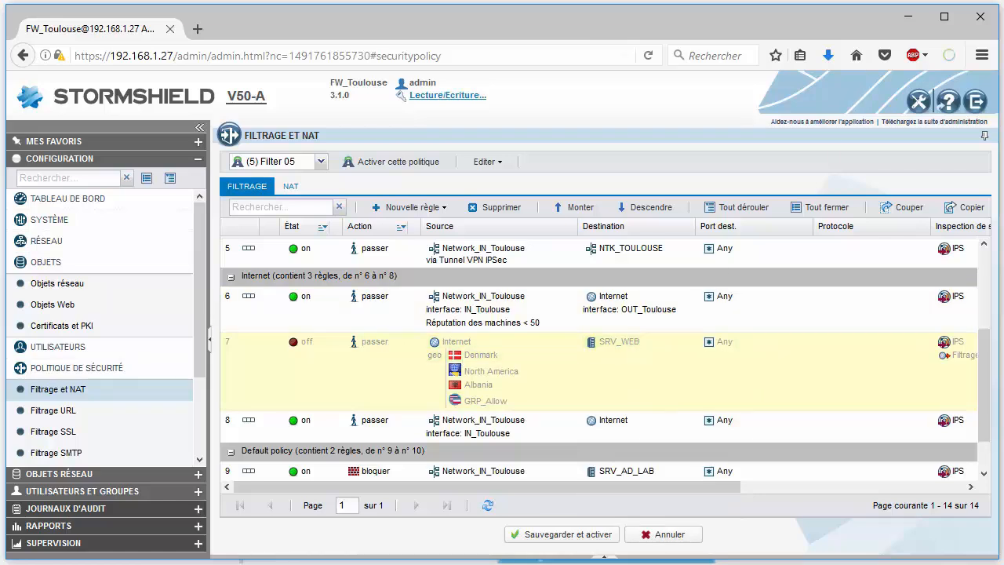
{"action": "mouse_move", "coordinate": [455, 402]}
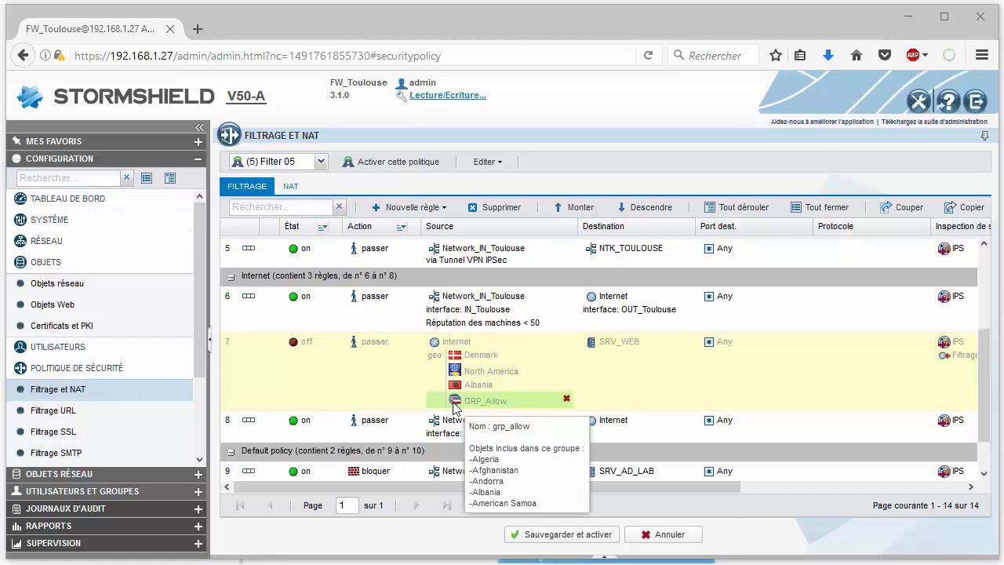
- Copy Denmark and GRP_Allow from the source of rule 7 into that of rule 6, and remove both from rule 6 again
{"action": "mouse_move", "coordinate": [474, 357]}
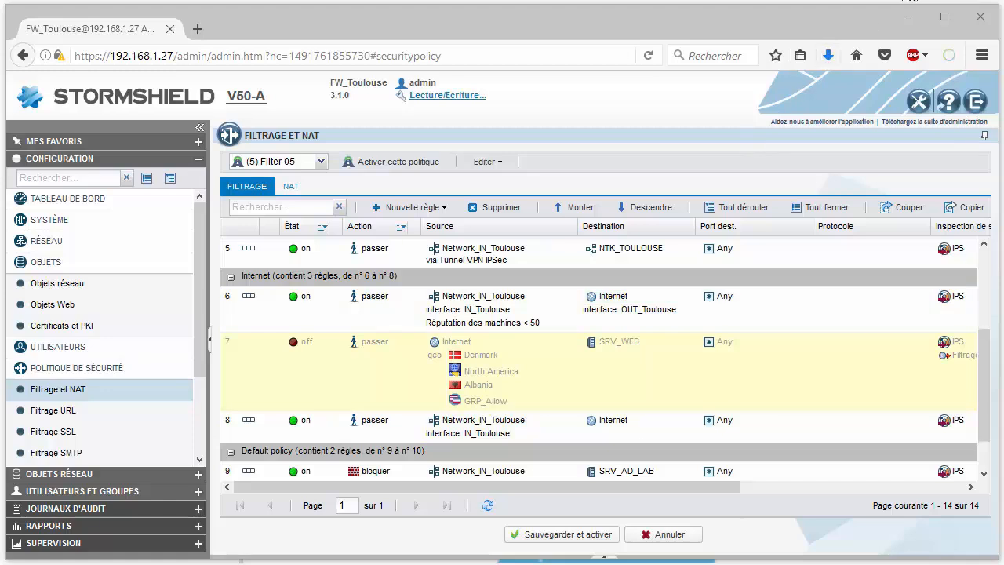
{"action": "left_click_drag", "start_coordinate": [477, 356], "coordinate": [522, 325]}
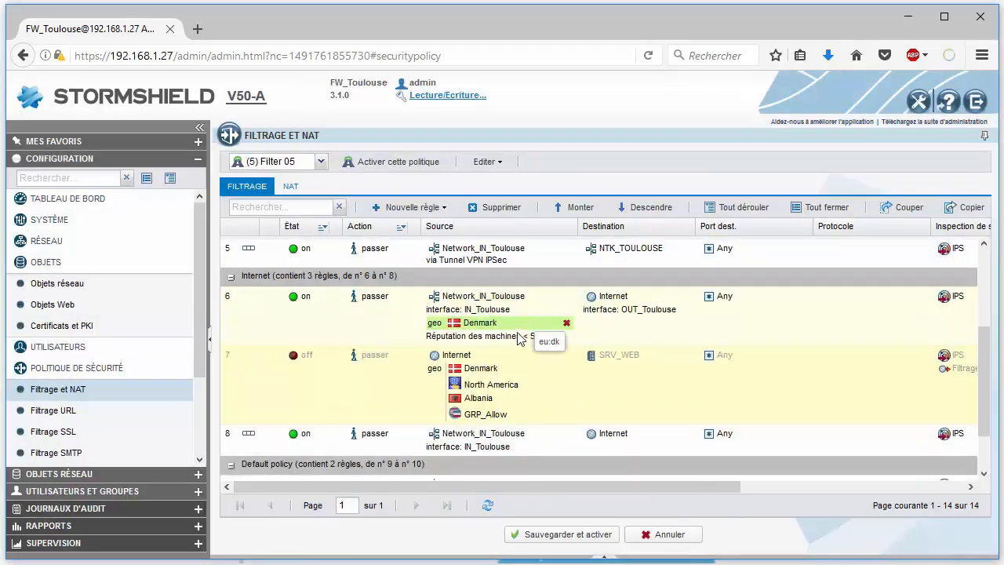
{"action": "left_click_drag", "start_coordinate": [471, 414], "coordinate": [564, 341]}
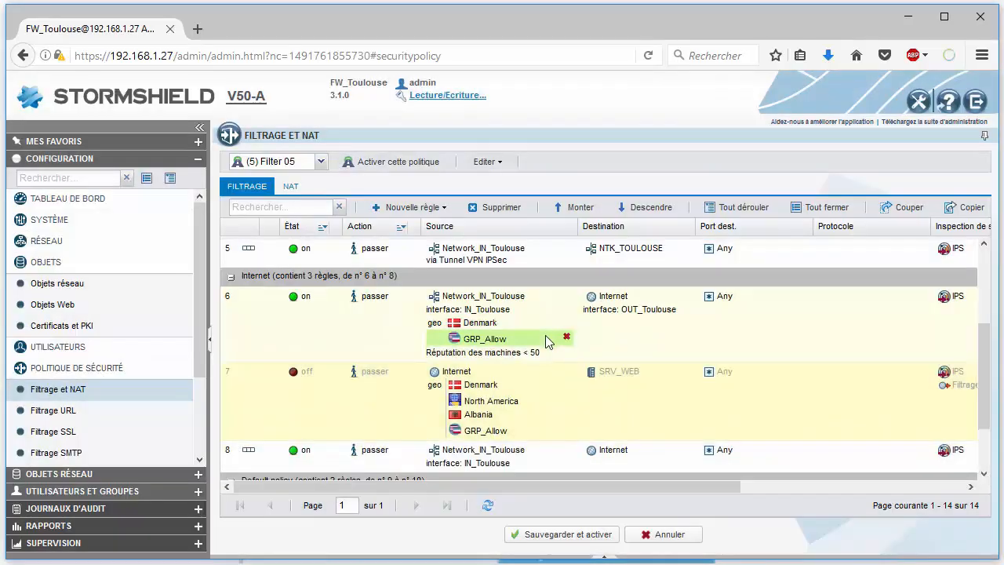
{"action": "left_click", "coordinate": [565, 338]}
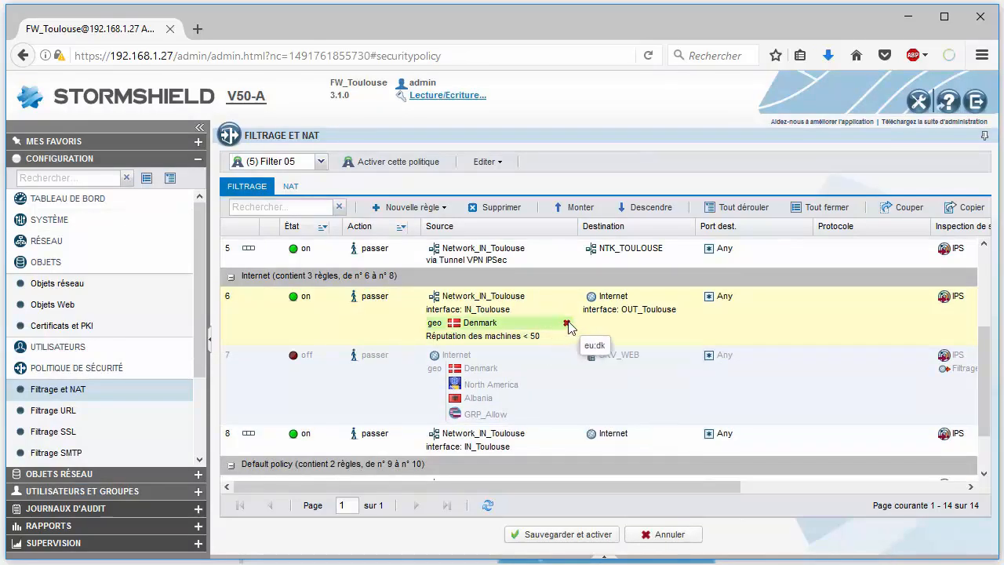
{"action": "left_click", "coordinate": [567, 323]}
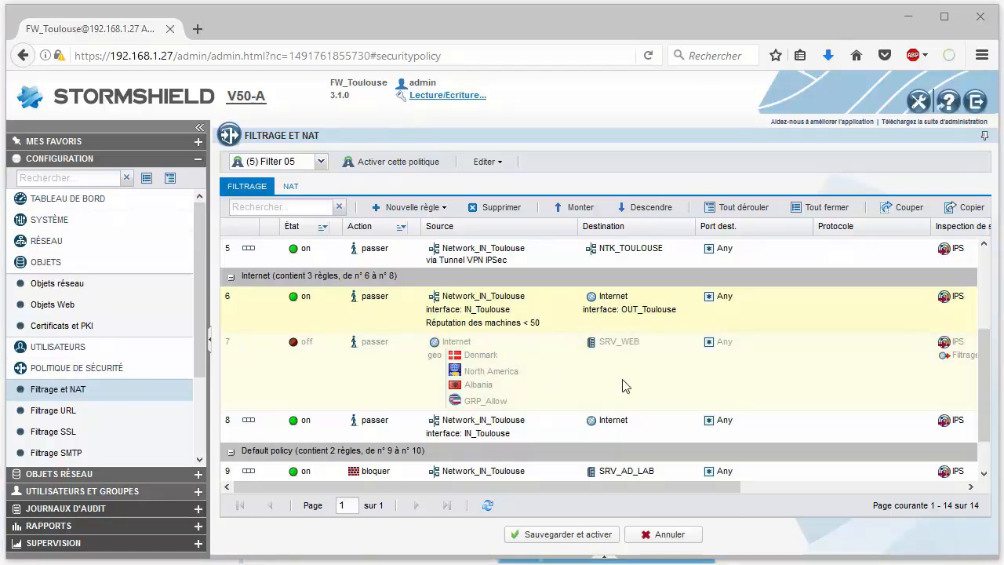
- Open the destination geolocation and reputation settings of rule 6 and try out filtering by machine reputation score
{"action": "double_click", "coordinate": [259, 308]}
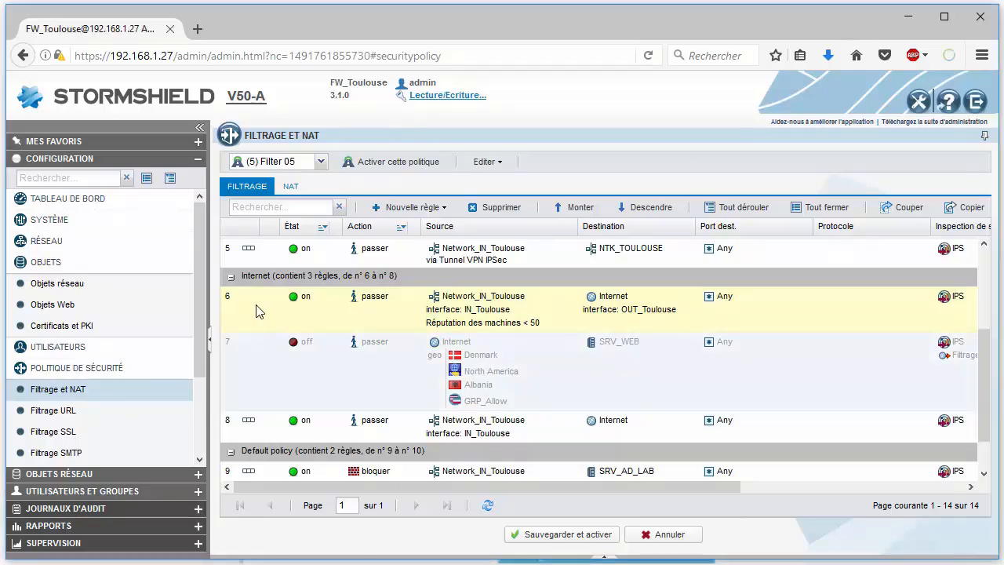
{"action": "left_click", "coordinate": [259, 159]}
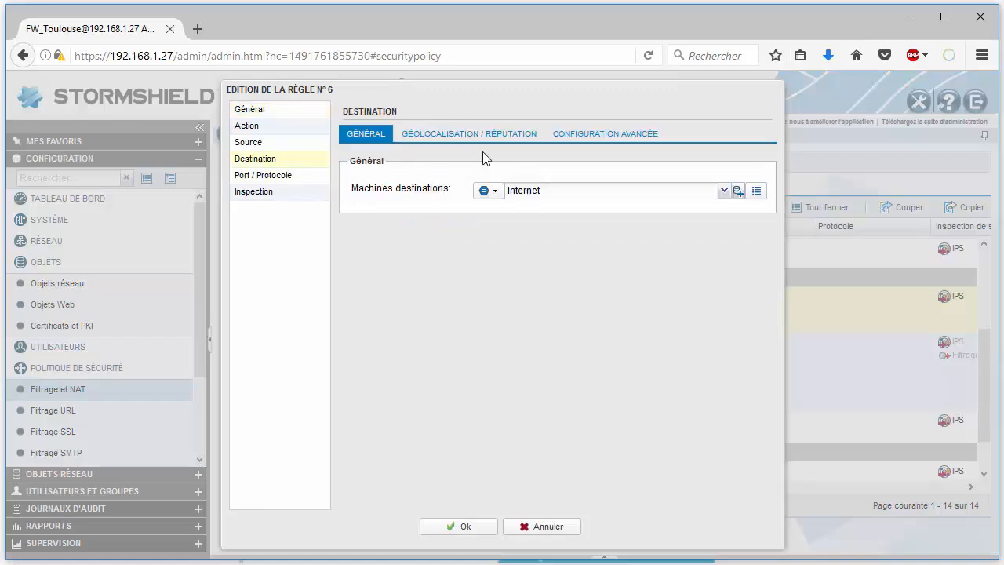
{"action": "left_click", "coordinate": [486, 138]}
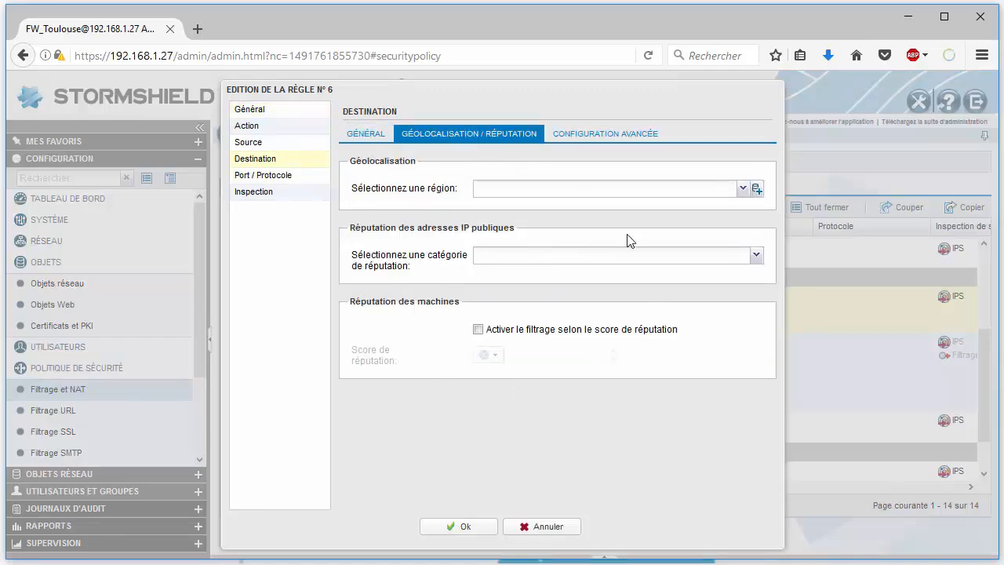
{"action": "left_click", "coordinate": [478, 330]}
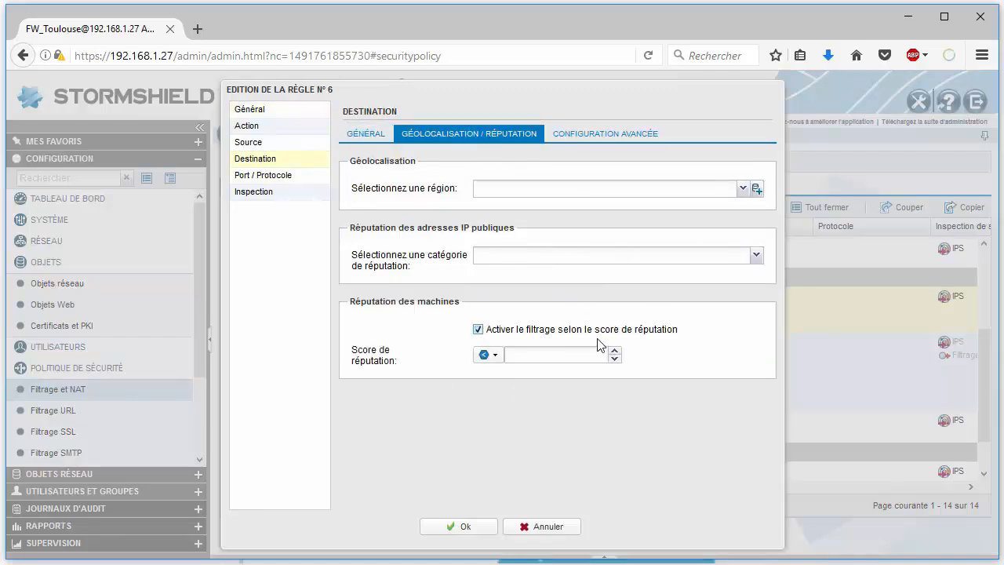
{"action": "left_click", "coordinate": [478, 331]}
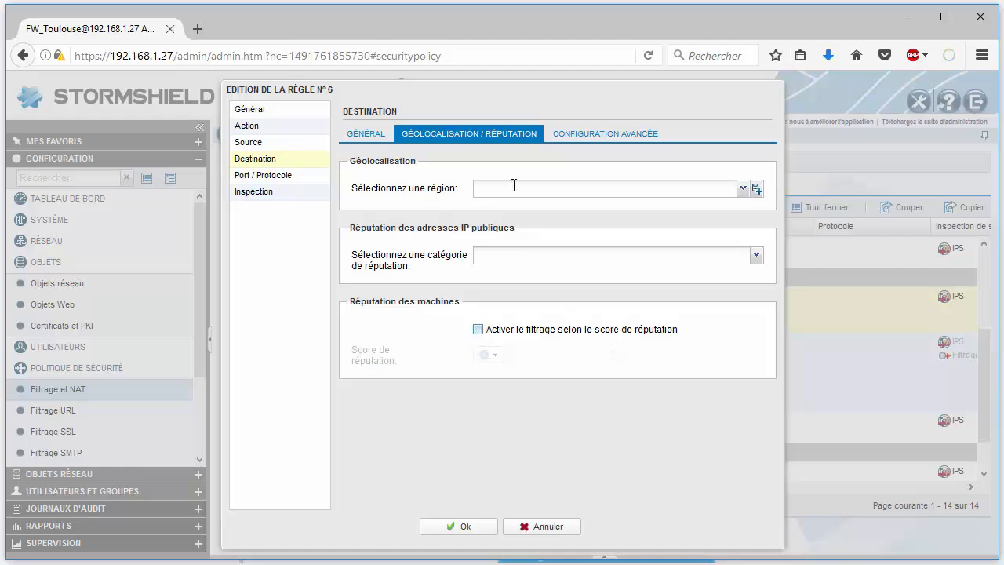
- Look through the groups, continents and countries available as destination regions for rule 6, and cancel the rule edit
{"action": "left_click", "coordinate": [707, 188]}
{"action": "scroll", "coordinate": [504, 367], "scroll_direction": "down", "scroll_amount": 4}
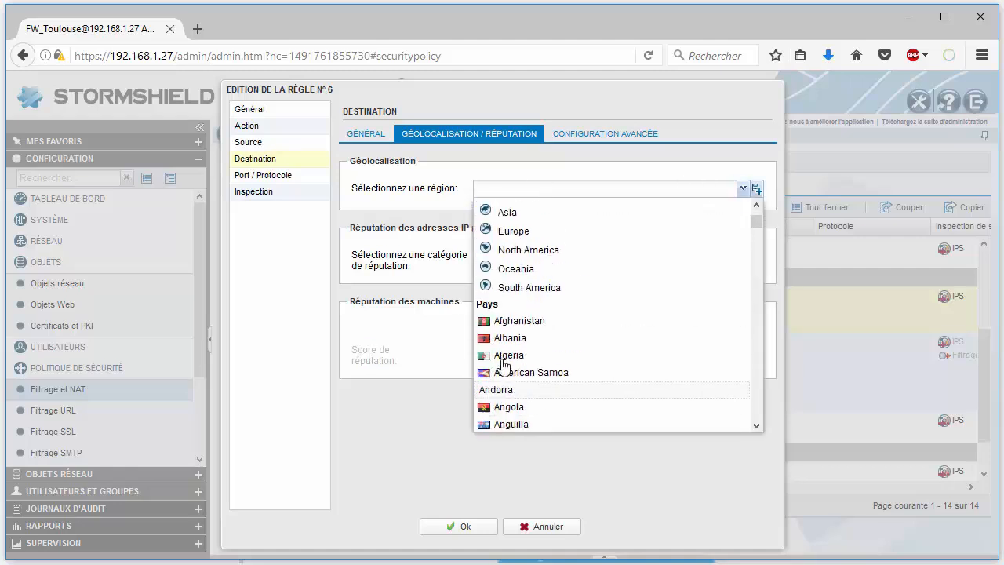
{"action": "scroll", "coordinate": [499, 359], "scroll_direction": "up", "scroll_amount": 4}
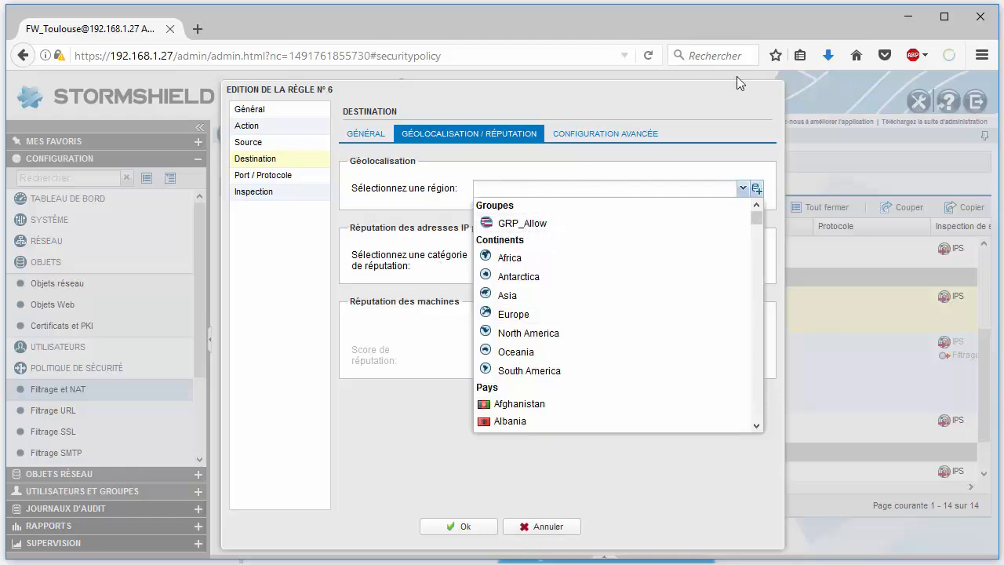
{"action": "left_click", "coordinate": [841, 39]}
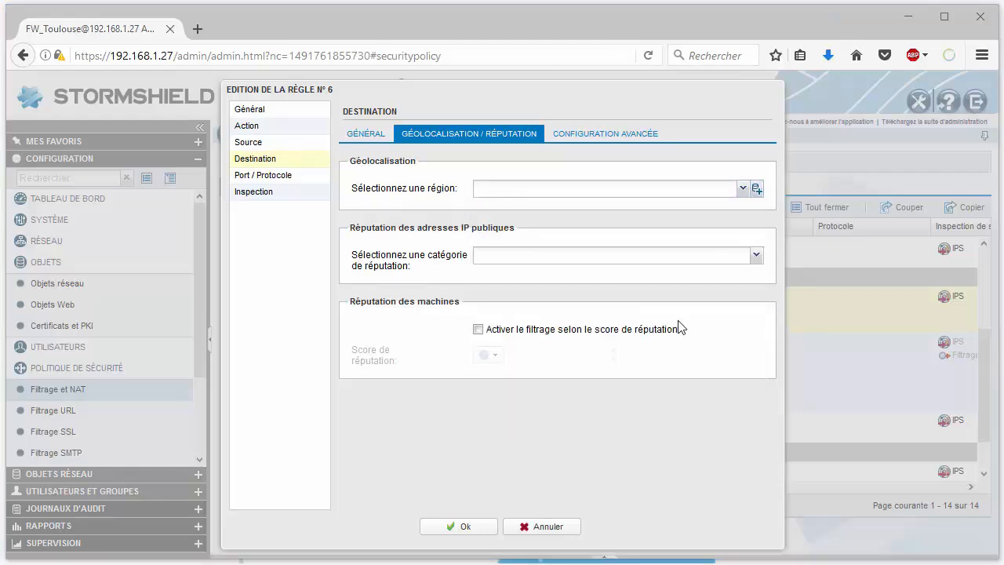
{"action": "left_click", "coordinate": [541, 527]}
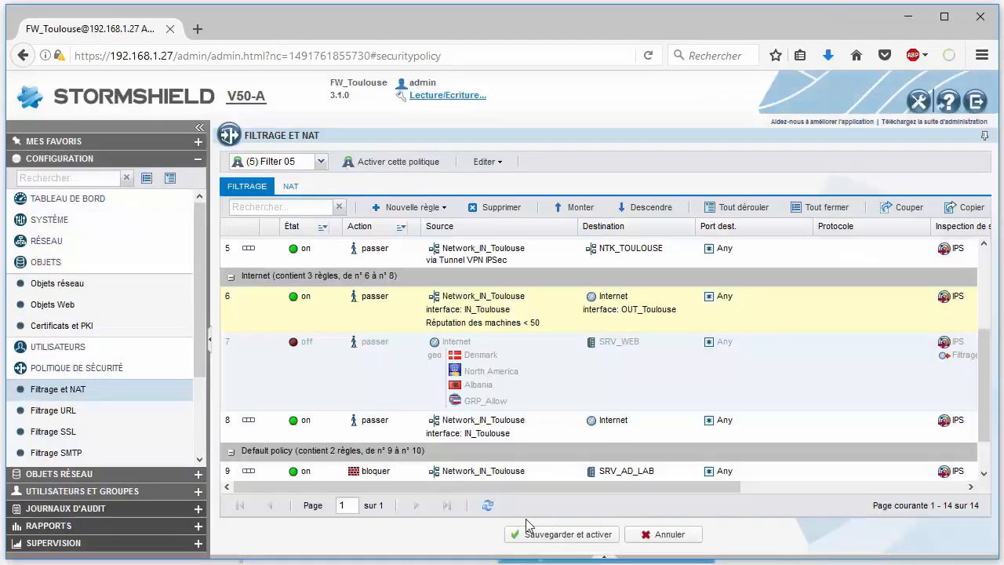
- Open the source geolocation and reputation settings of filter rule 7
{"action": "left_click", "coordinate": [374, 346]}
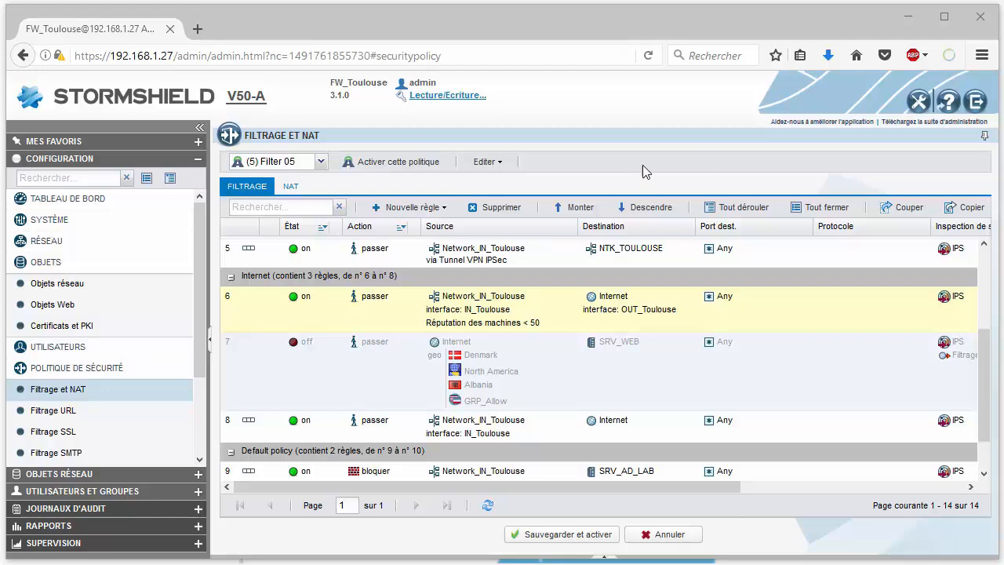
{"action": "double_click", "coordinate": [257, 375]}
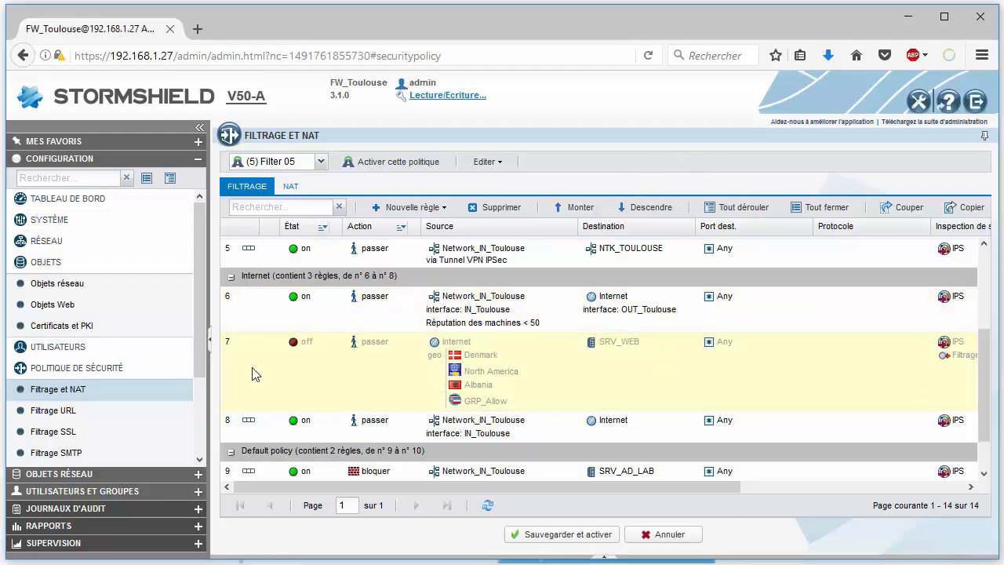
{"action": "left_click", "coordinate": [252, 147]}
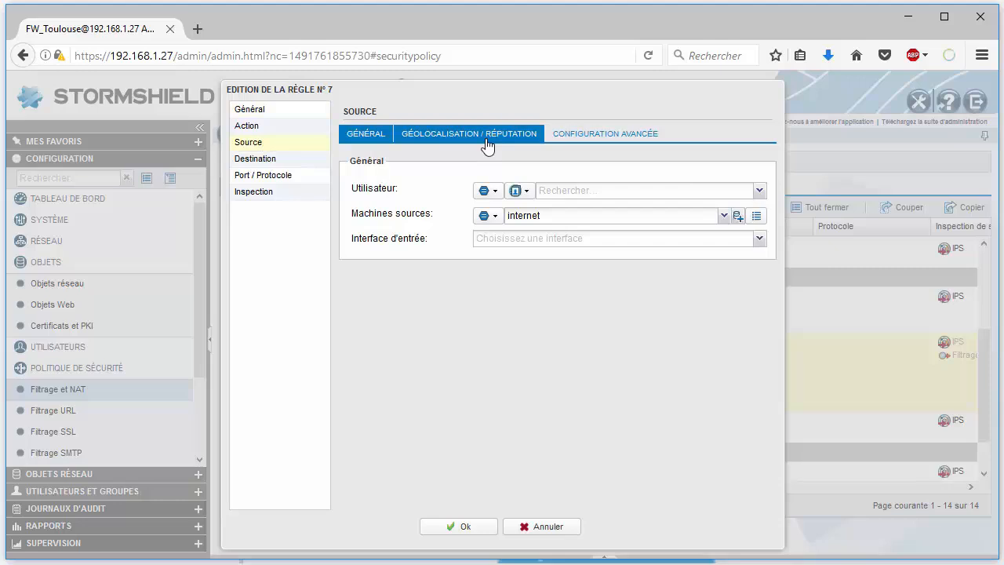
{"action": "left_click", "coordinate": [484, 139]}
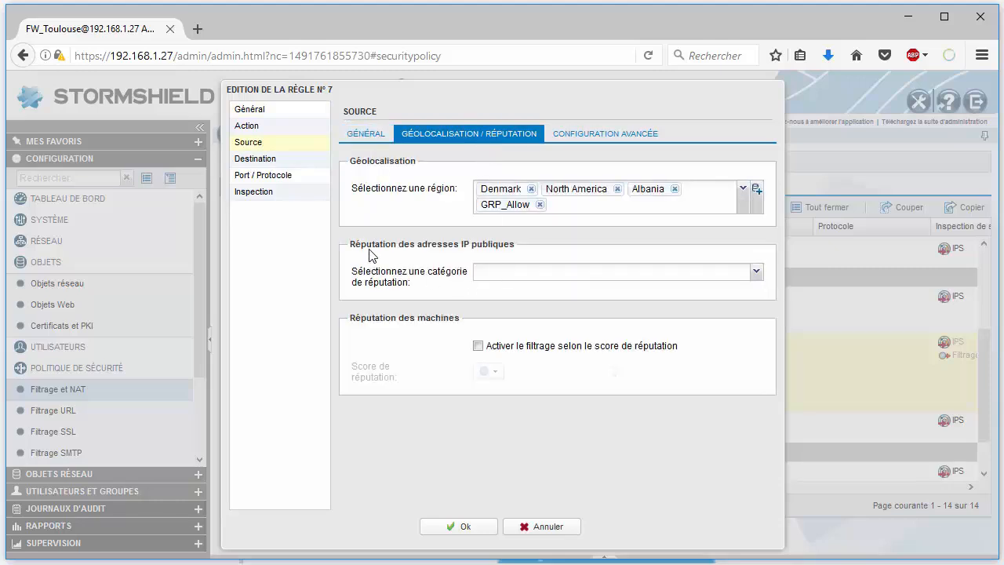
{"action": "triple_click", "coordinate": [453, 237]}
{"action": "left_click_drag", "start_coordinate": [526, 246], "coordinate": [382, 261]}
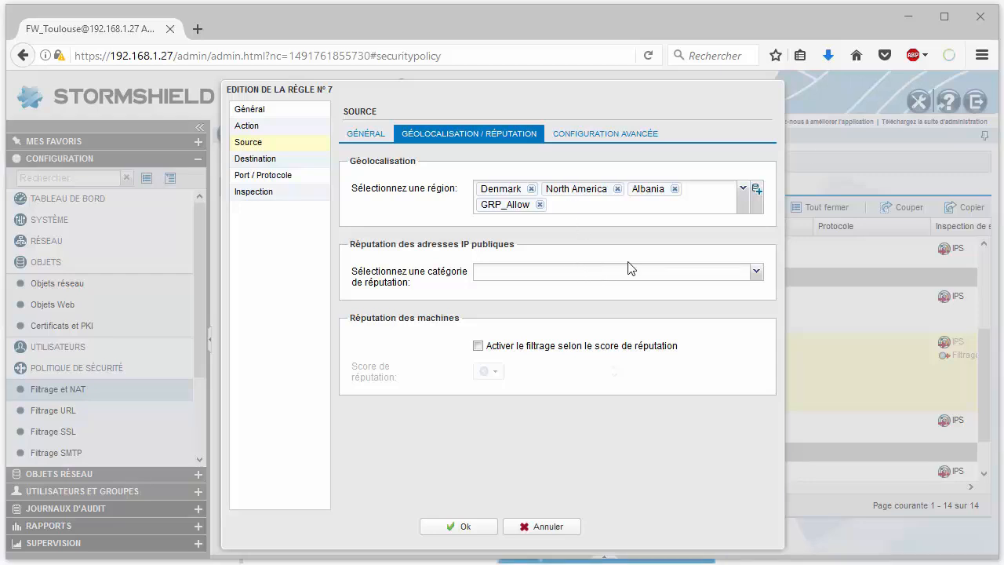
- Add the public IP reputation categories tor exit node, spam, scanner, malware, phishing, botnet and anonymizer to the source of rule 7
{"action": "left_click", "coordinate": [757, 273]}
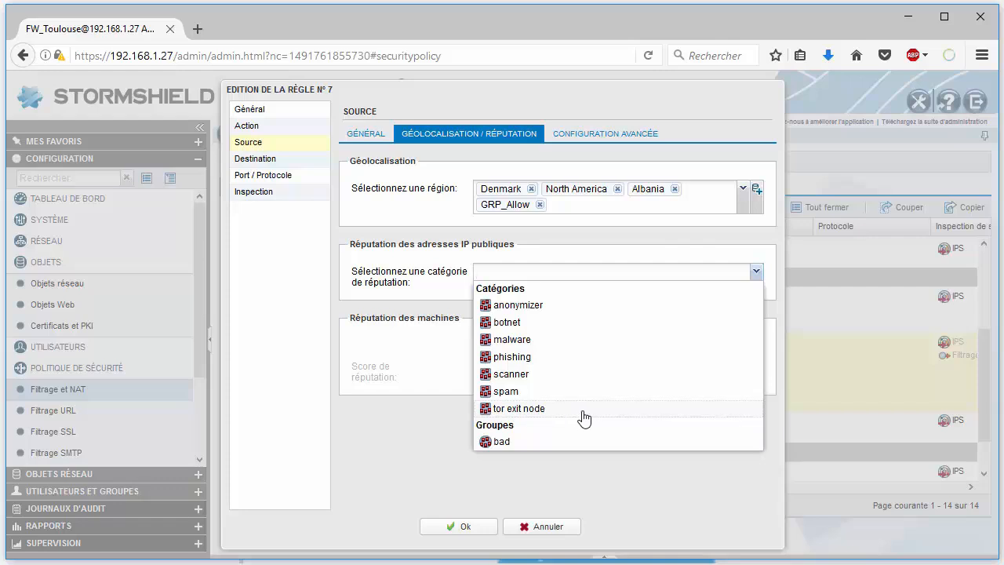
{"action": "left_click", "coordinate": [584, 416]}
{"action": "left_click", "coordinate": [530, 386]}
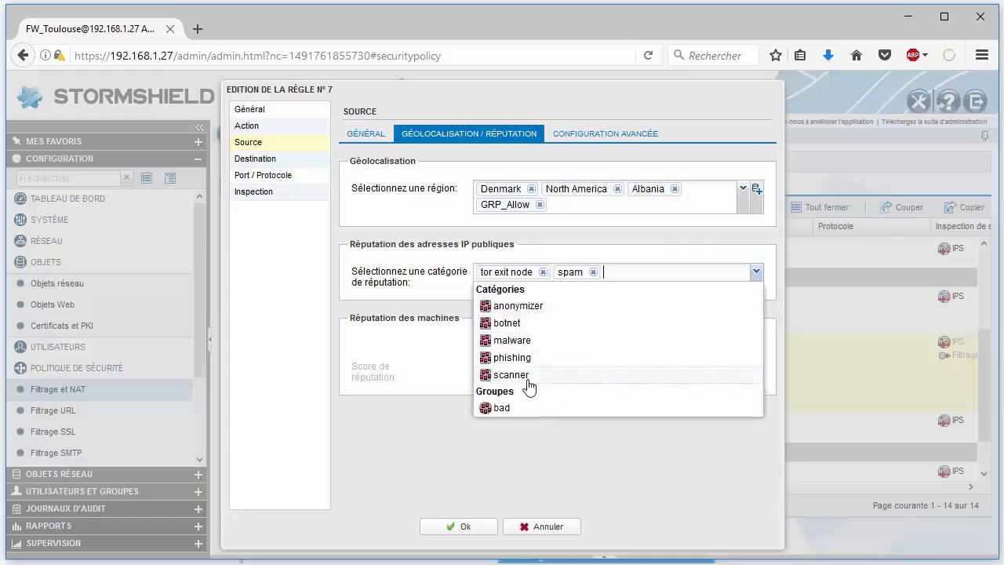
{"action": "left_click", "coordinate": [528, 379]}
{"action": "left_click", "coordinate": [524, 343]}
{"action": "left_click", "coordinate": [526, 342]}
{"action": "left_click", "coordinate": [532, 337]}
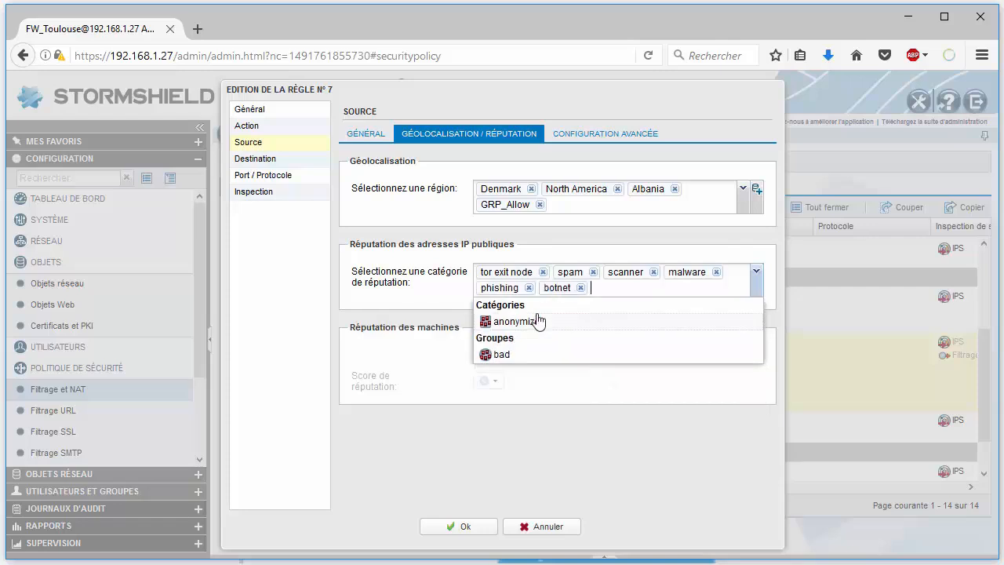
{"action": "left_click", "coordinate": [537, 321]}
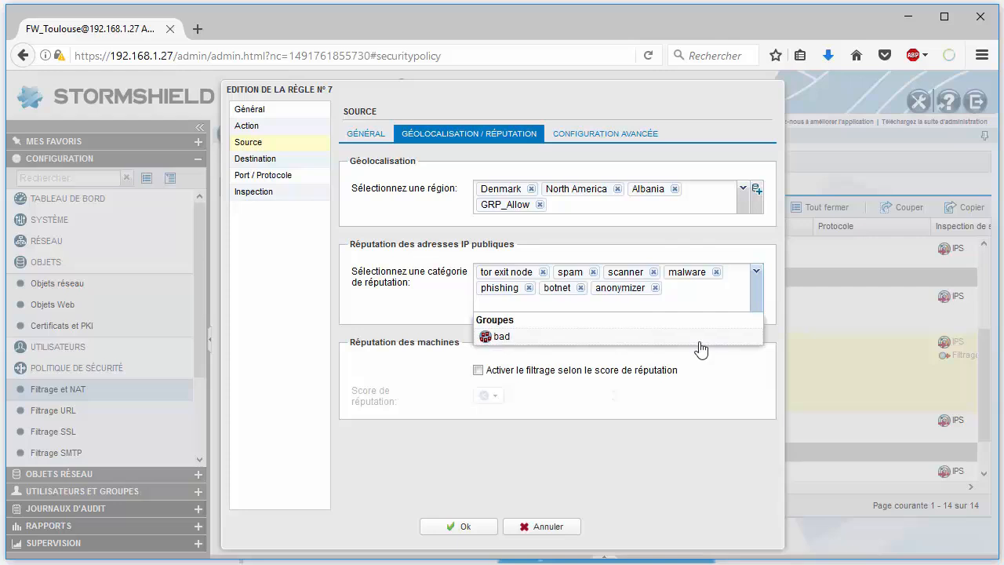
- Try adding the bad reputation group to the source of rule 7, remove it again, and confirm the rule edit
{"action": "left_click", "coordinate": [677, 348]}
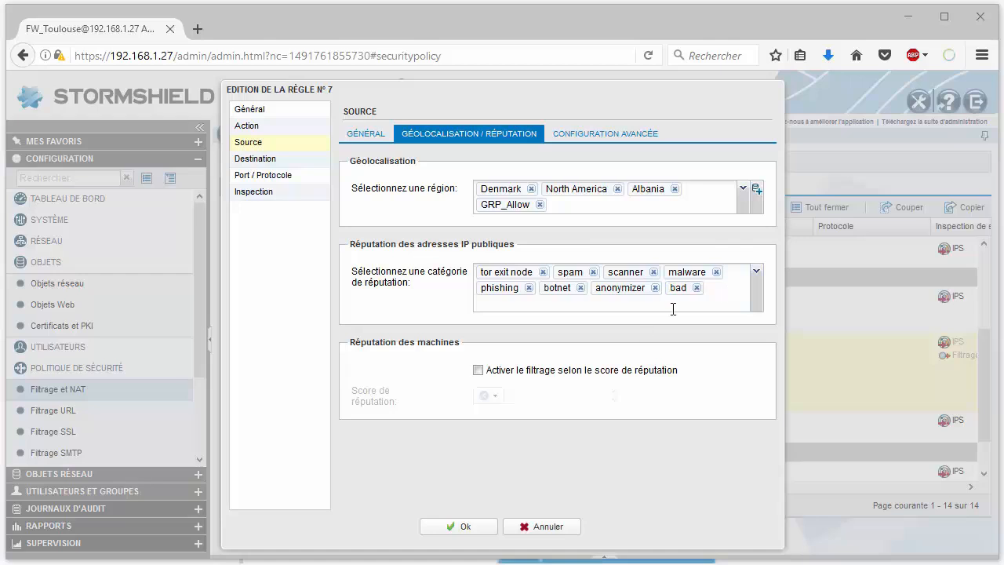
{"action": "left_click", "coordinate": [696, 288]}
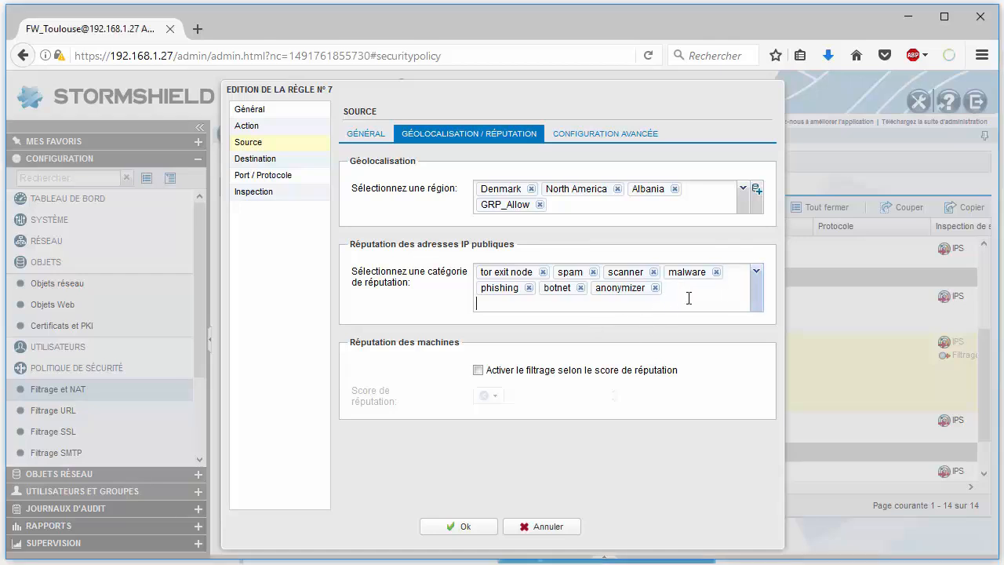
{"action": "left_click", "coordinate": [463, 527]}
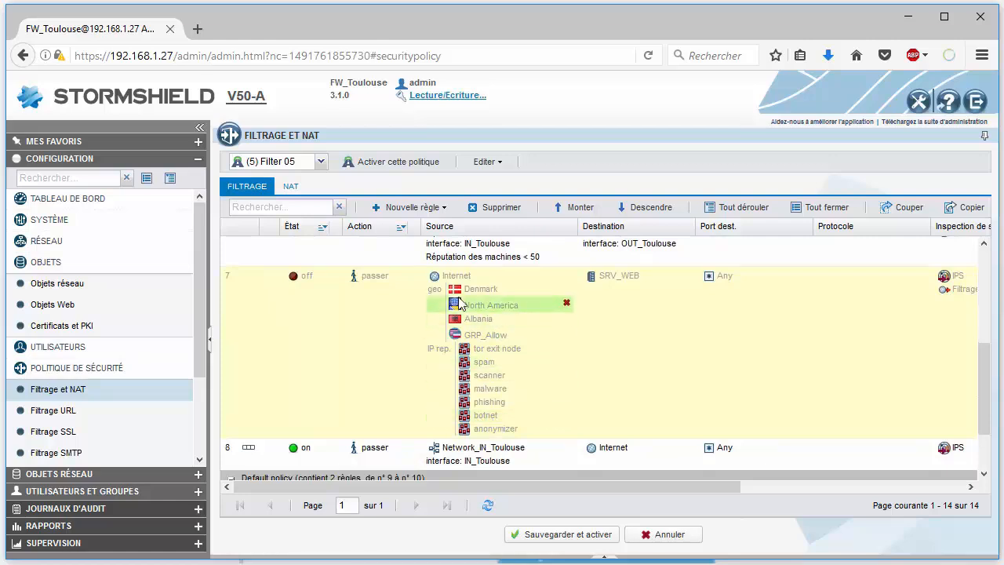
- Add the anonymizer IP reputation category to the destination of rule 6, and save and activate the Filter 05 policy
{"action": "scroll", "coordinate": [661, 330], "scroll_direction": "up", "scroll_amount": 2}
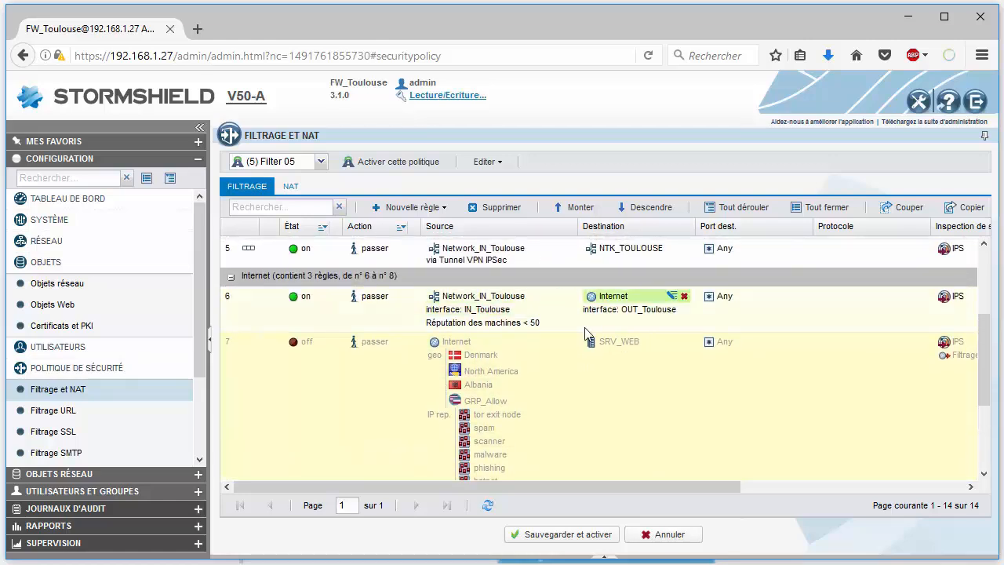
{"action": "scroll", "coordinate": [437, 468], "scroll_direction": "up", "scroll_amount": 2}
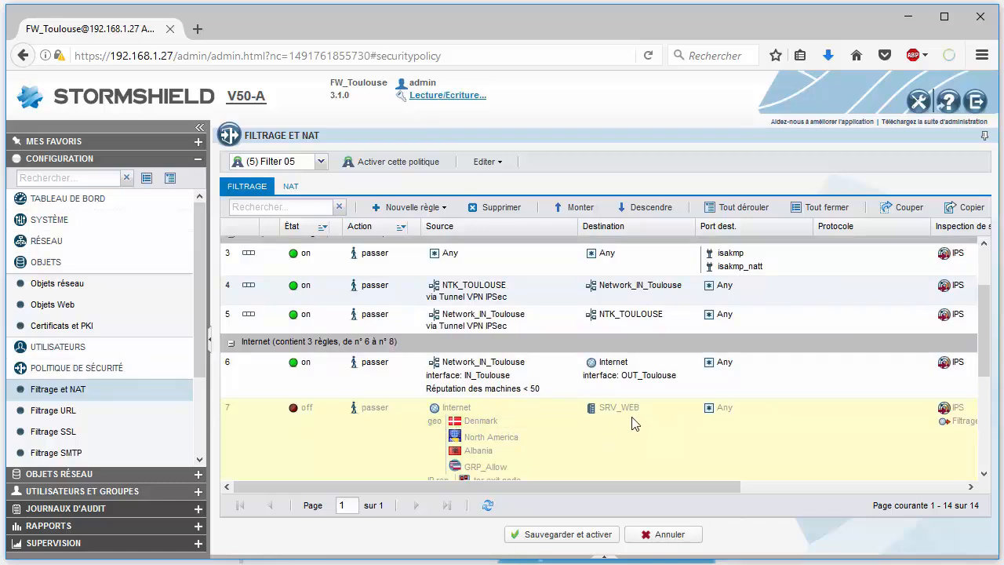
{"action": "double_click", "coordinate": [269, 377]}
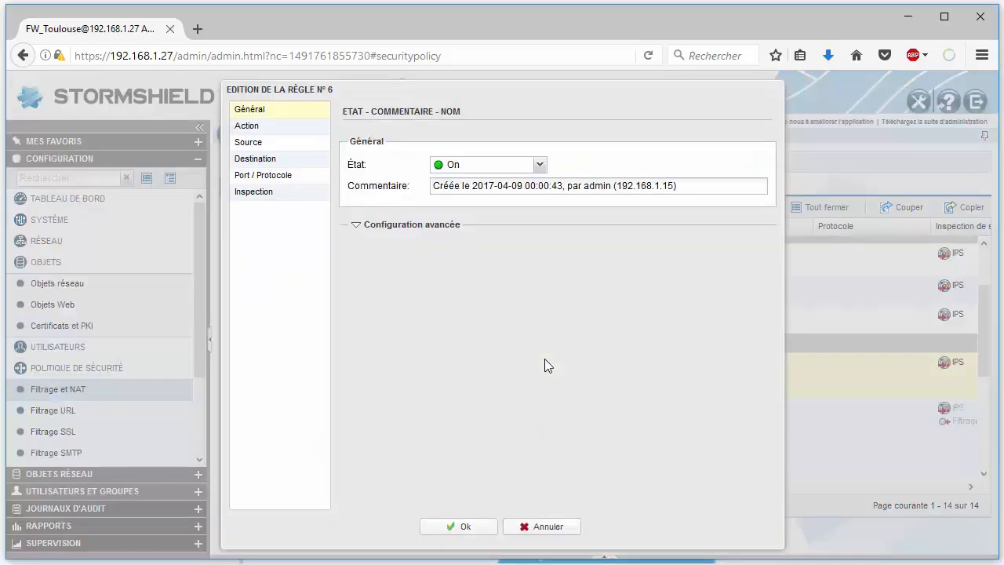
{"action": "left_click", "coordinate": [268, 160]}
{"action": "left_click", "coordinate": [519, 135]}
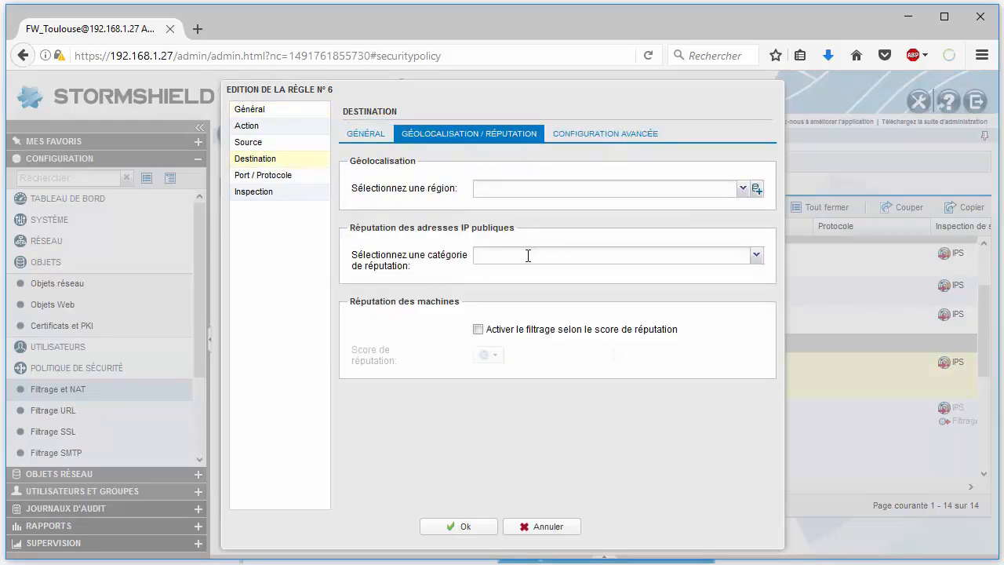
{"action": "left_click", "coordinate": [690, 257]}
{"action": "left_click", "coordinate": [521, 289]}
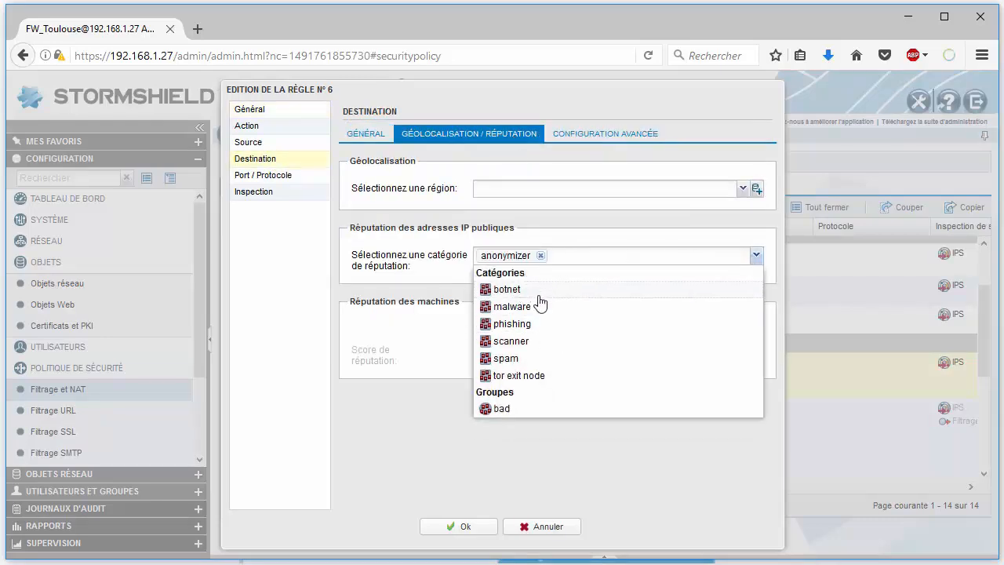
{"action": "left_click", "coordinate": [582, 487]}
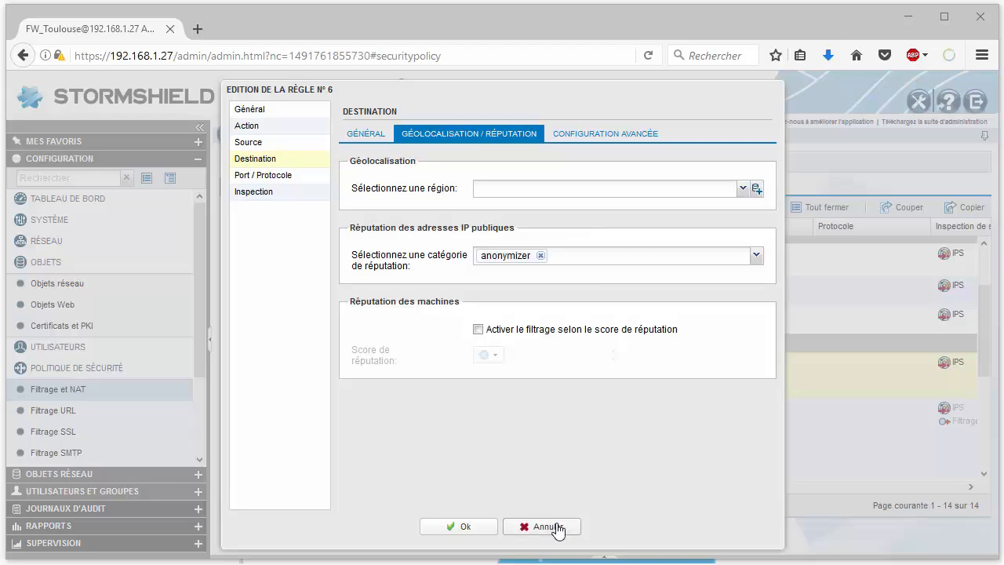
{"action": "left_click", "coordinate": [480, 531]}
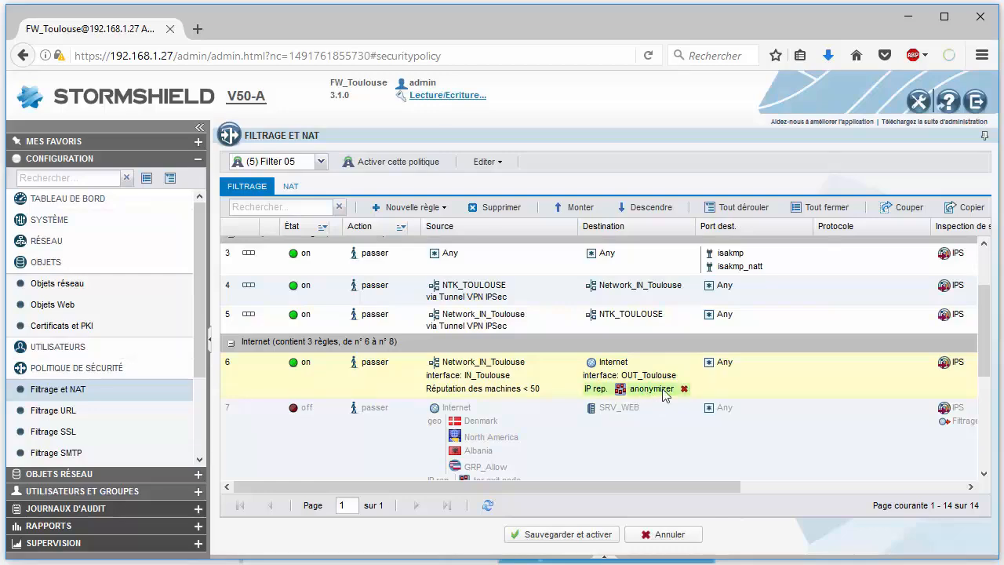
{"action": "left_click", "coordinate": [556, 536]}
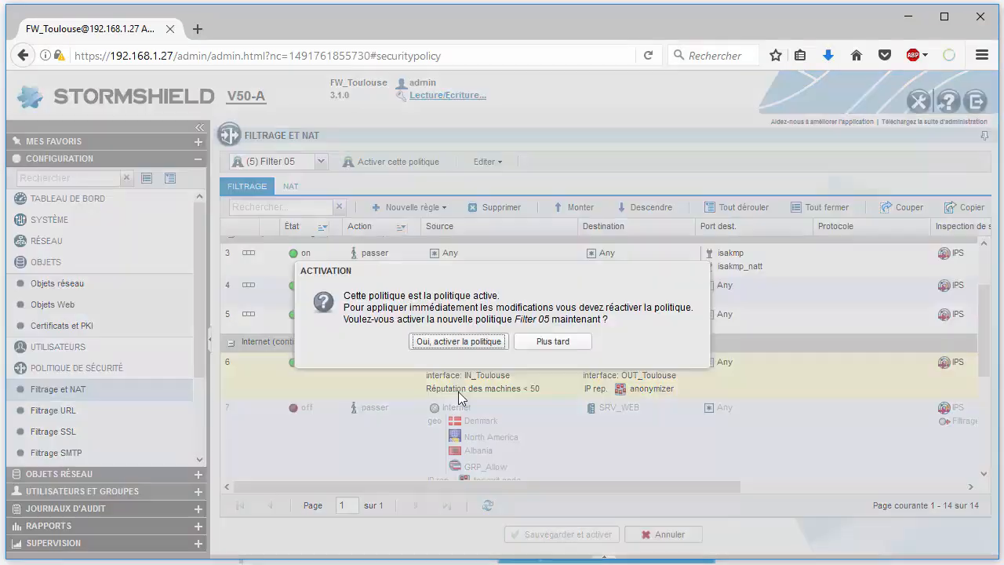
{"action": "left_click", "coordinate": [452, 342]}
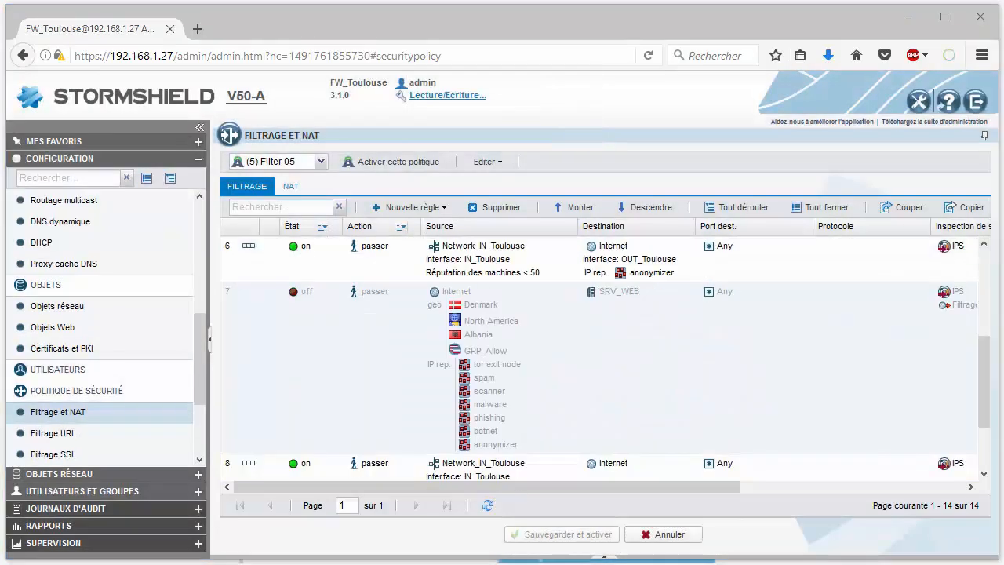
- Switch filter rule 7 on and review the regions and IP reputation categories in its source
{"action": "mouse_move", "coordinate": [514, 345]}
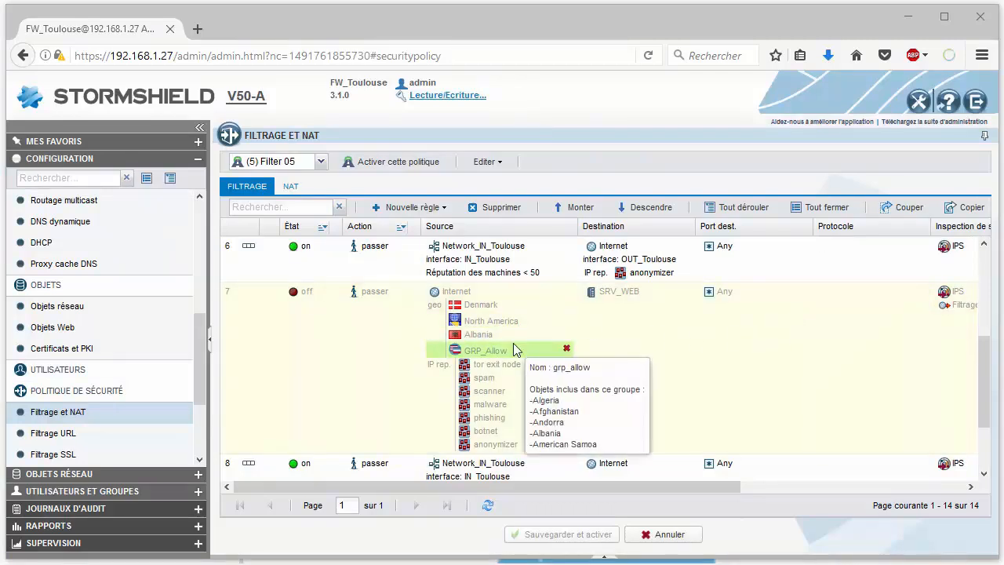
{"action": "scroll", "coordinate": [522, 337], "scroll_direction": "down", "scroll_amount": 2}
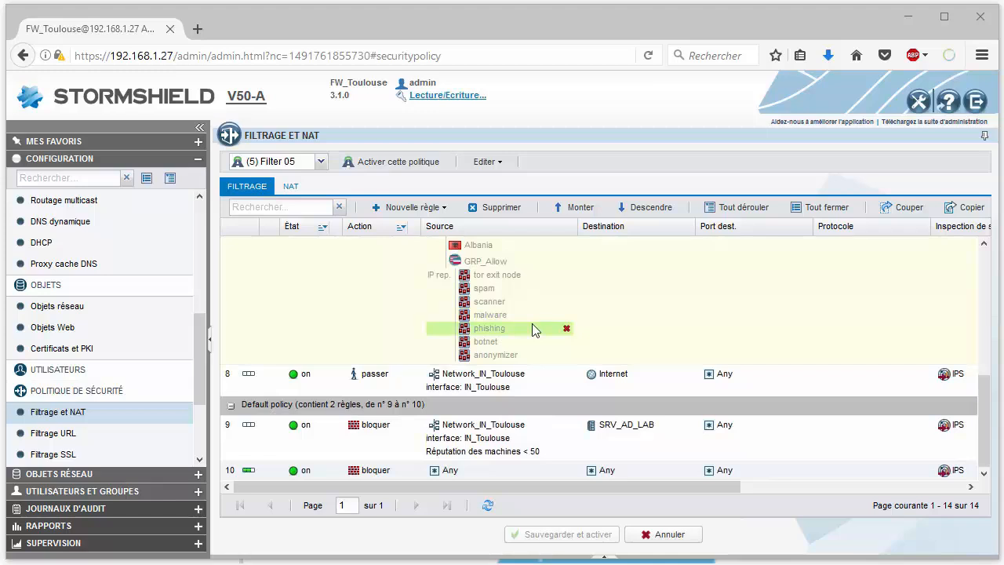
{"action": "scroll", "coordinate": [532, 326], "scroll_direction": "up", "scroll_amount": 4}
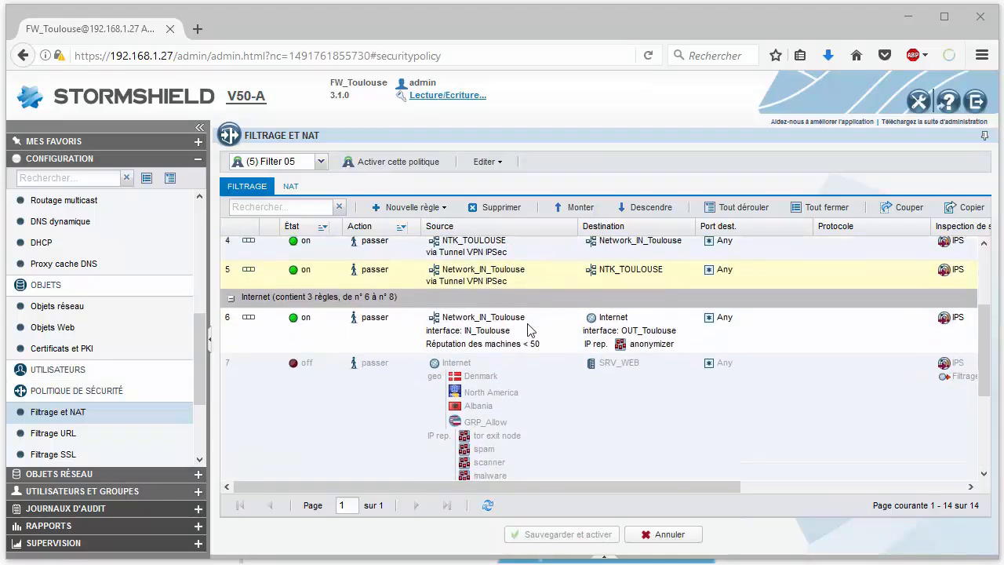
{"action": "scroll", "coordinate": [528, 329], "scroll_direction": "down", "scroll_amount": 2}
{"action": "double_click", "coordinate": [298, 270]}
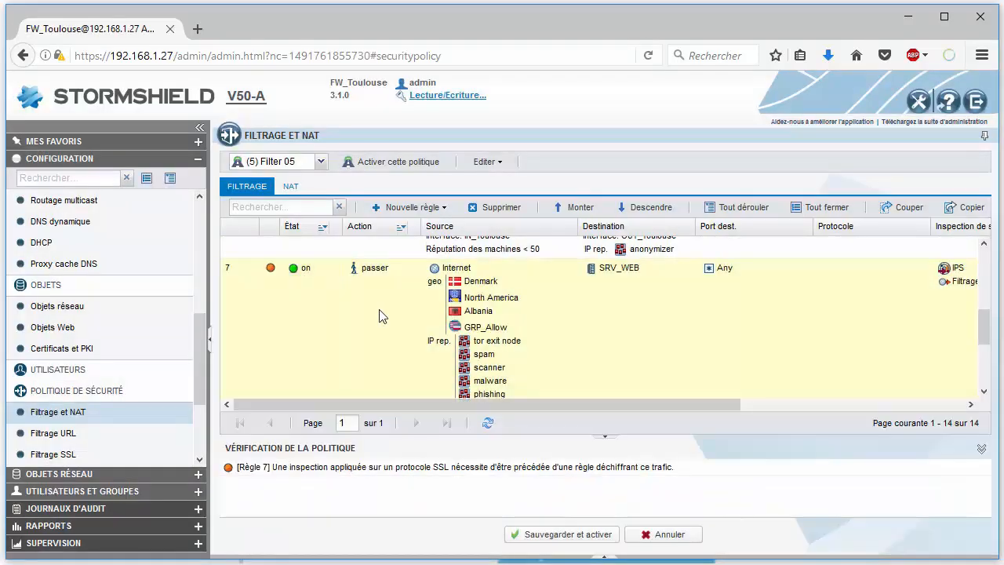
{"action": "scroll", "coordinate": [471, 314], "scroll_direction": "down", "scroll_amount": 2}
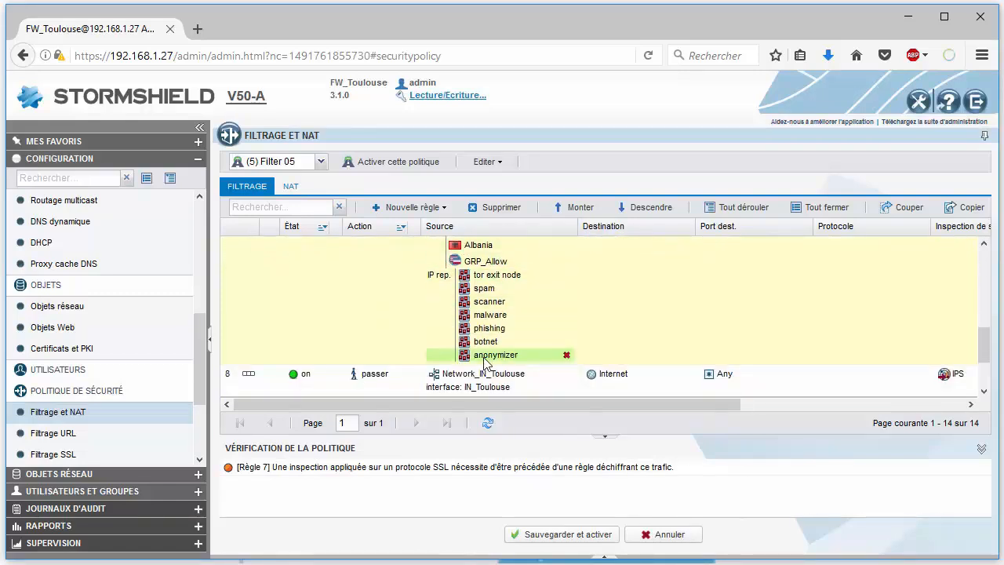
{"action": "scroll", "coordinate": [484, 363], "scroll_direction": "up", "scroll_amount": 6}
{"action": "scroll", "coordinate": [485, 363], "scroll_direction": "down", "scroll_amount": 8}
{"action": "scroll", "coordinate": [502, 272], "scroll_direction": "up", "scroll_amount": 4}
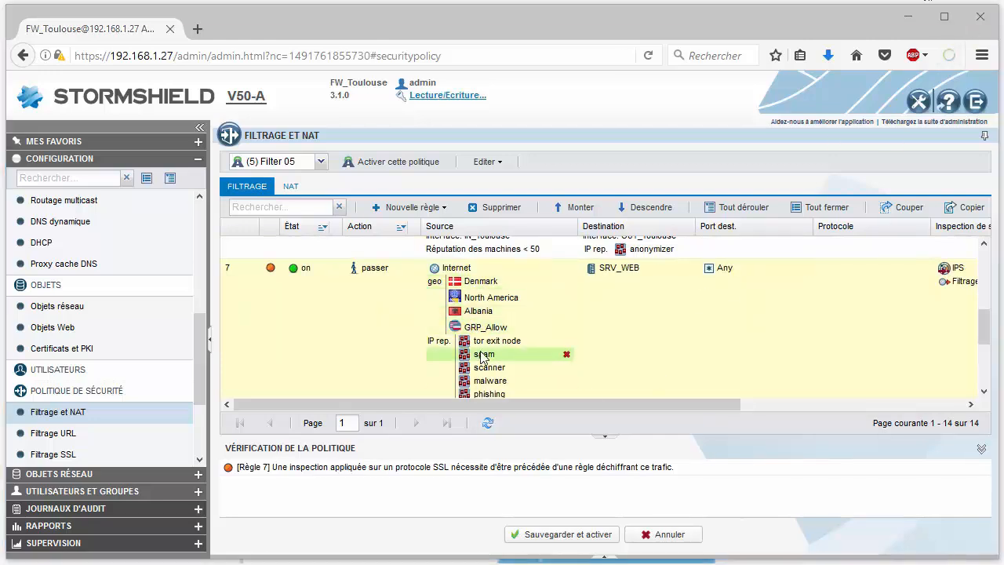
{"action": "scroll", "coordinate": [481, 353], "scroll_direction": "down", "scroll_amount": 2}
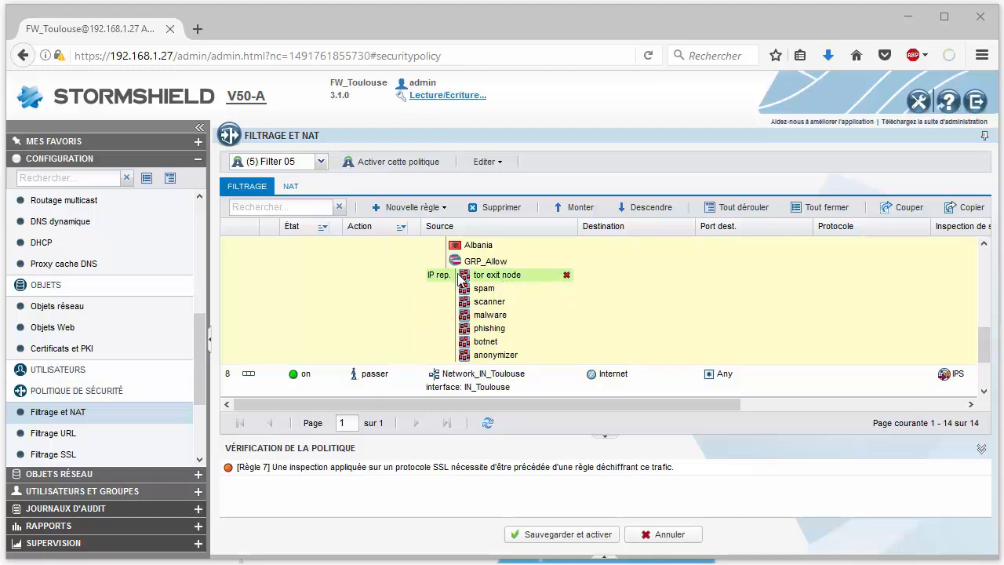
- Go to the network objects, saving the modified configuration and activating the Filter 05 policy on the way
{"action": "left_click", "coordinate": [71, 286]}
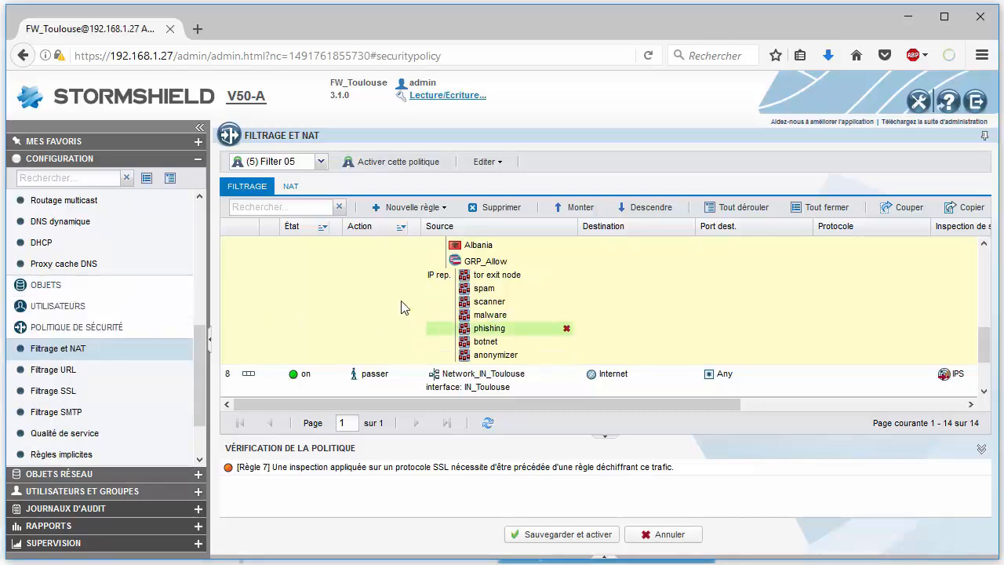
{"action": "left_click", "coordinate": [62, 286]}
{"action": "left_click", "coordinate": [78, 306]}
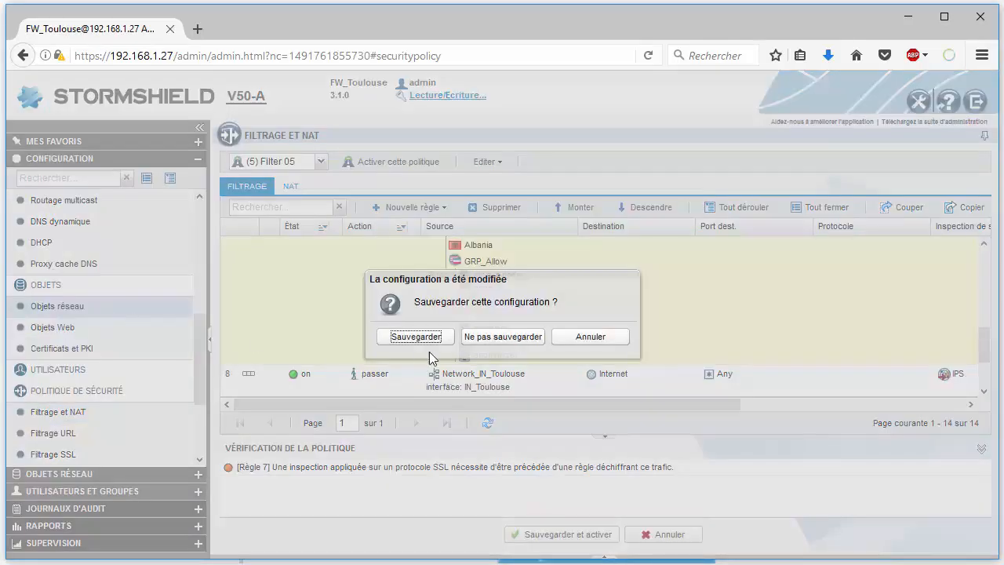
{"action": "left_click", "coordinate": [432, 337]}
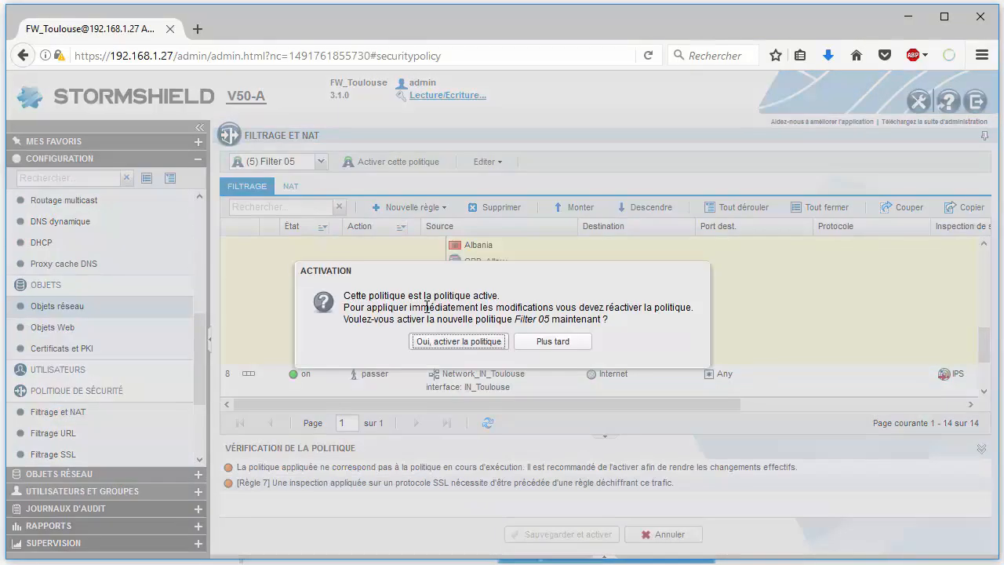
{"action": "left_click", "coordinate": [461, 342]}
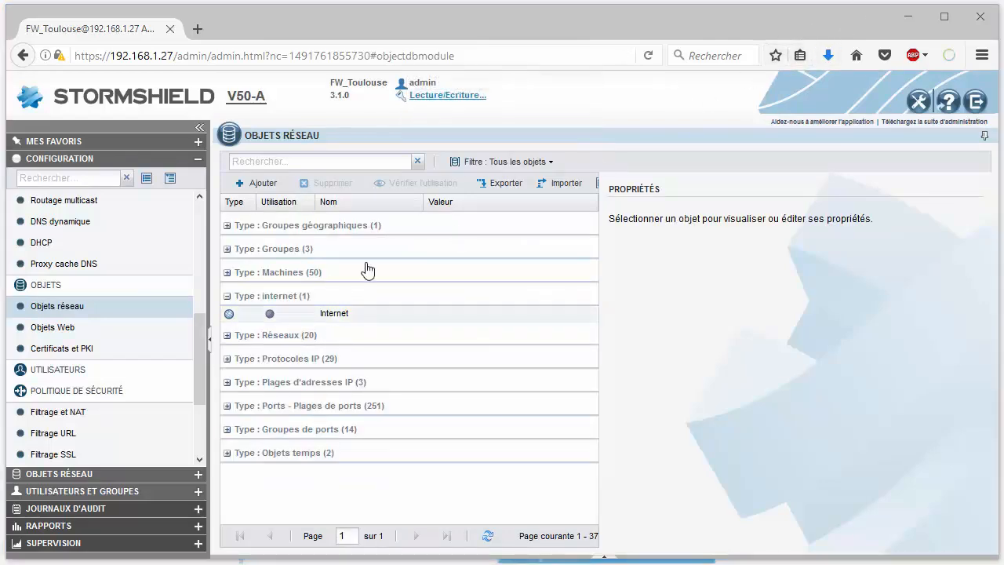
- Search the network objects for "tor" and "exit tor", and clear the search
{"action": "left_click", "coordinate": [306, 160]}
{"action": "type", "text": "tor"}
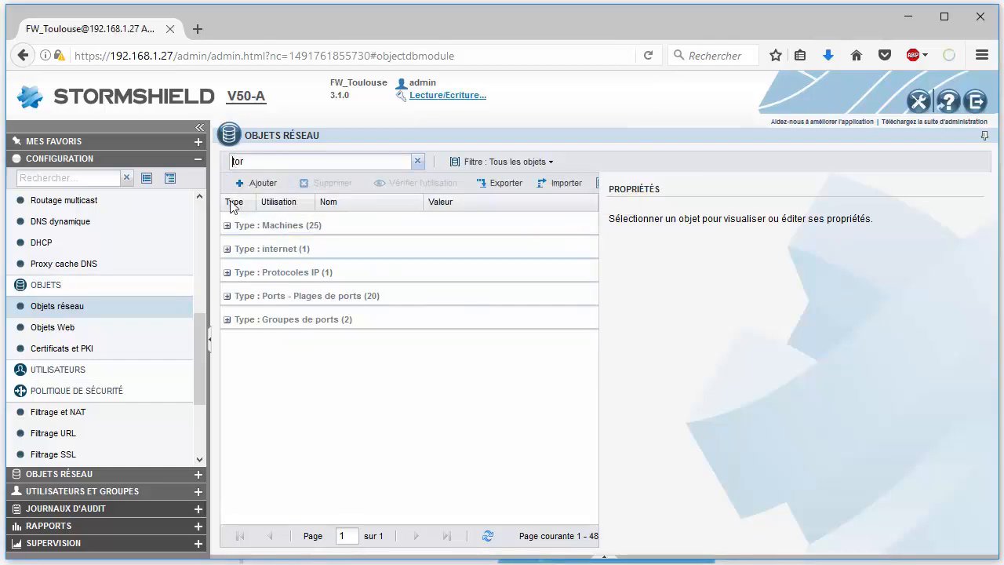
{"action": "type", "text": "exit"}
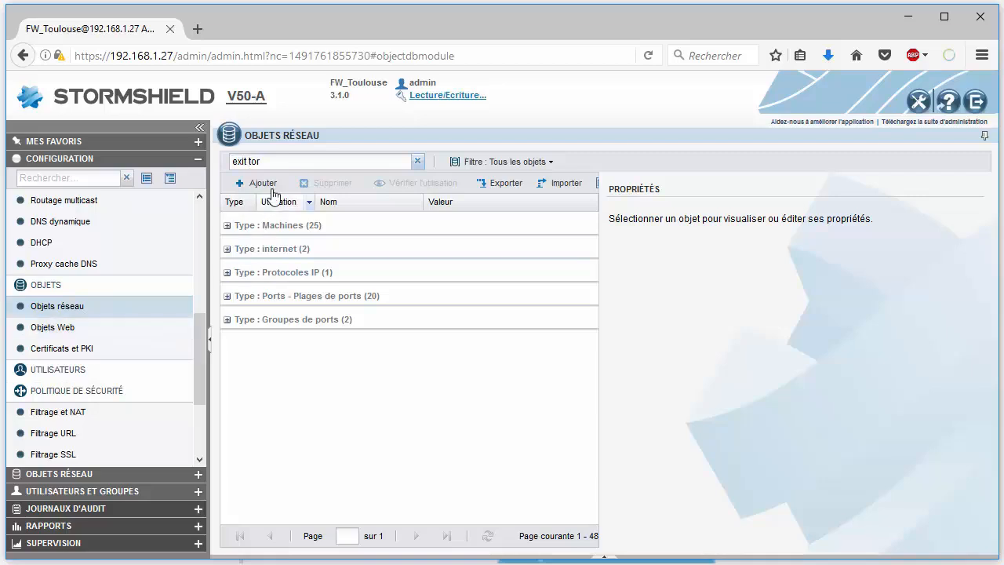
{"action": "key", "text": "ctrl+a"}
{"action": "type", "text": "tor"}
{"action": "key", "text": "BackSpace"}
{"action": "key", "text": "BackSpace"}
{"action": "key", "text": "BackSpace"}
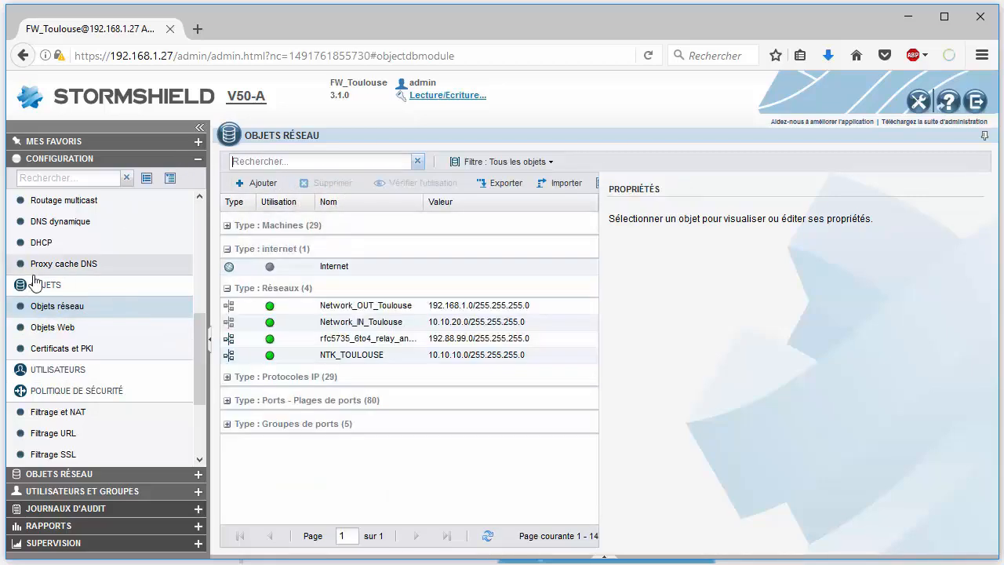
- Search the network objects for "bad"
{"action": "type", "text": "bad"}
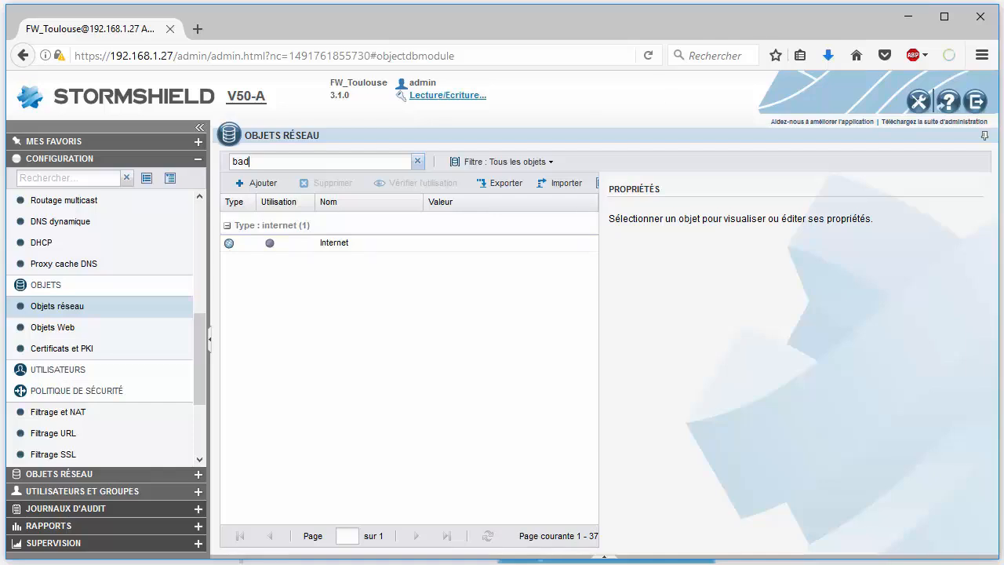
{"action": "type", "text": "g"}
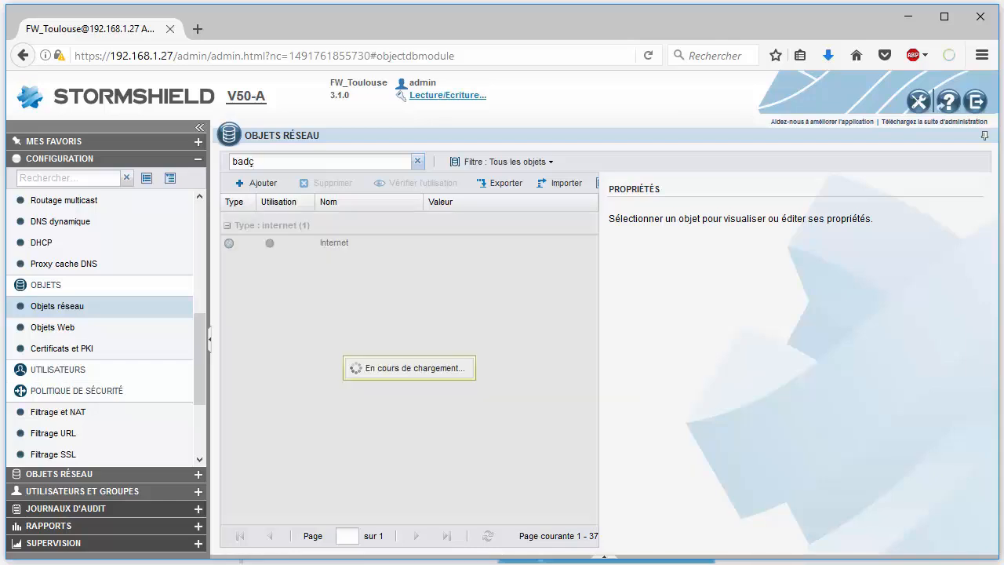
{"action": "key", "text": "BackSpace"}
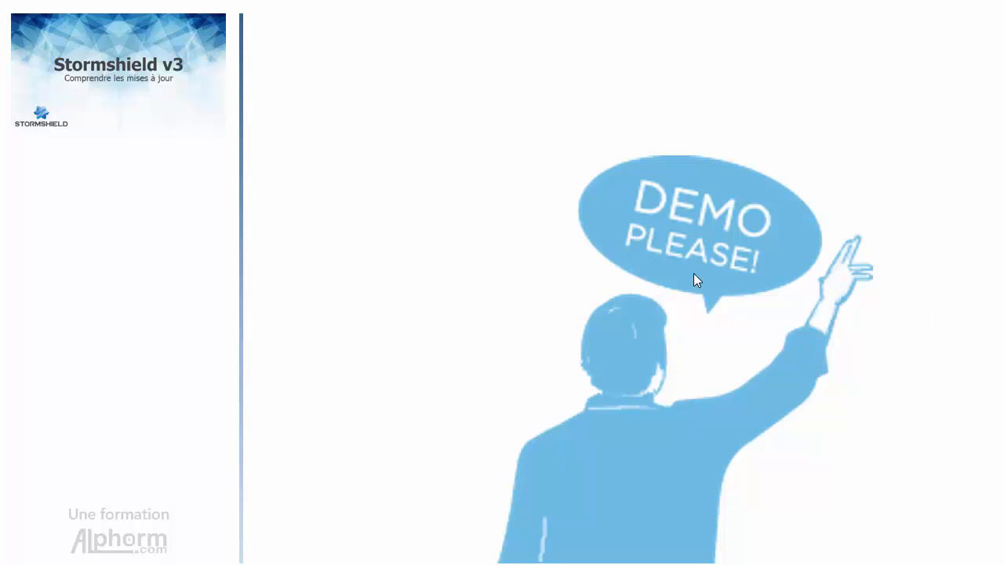
{"action": "left_click", "coordinate": [597, 230]}
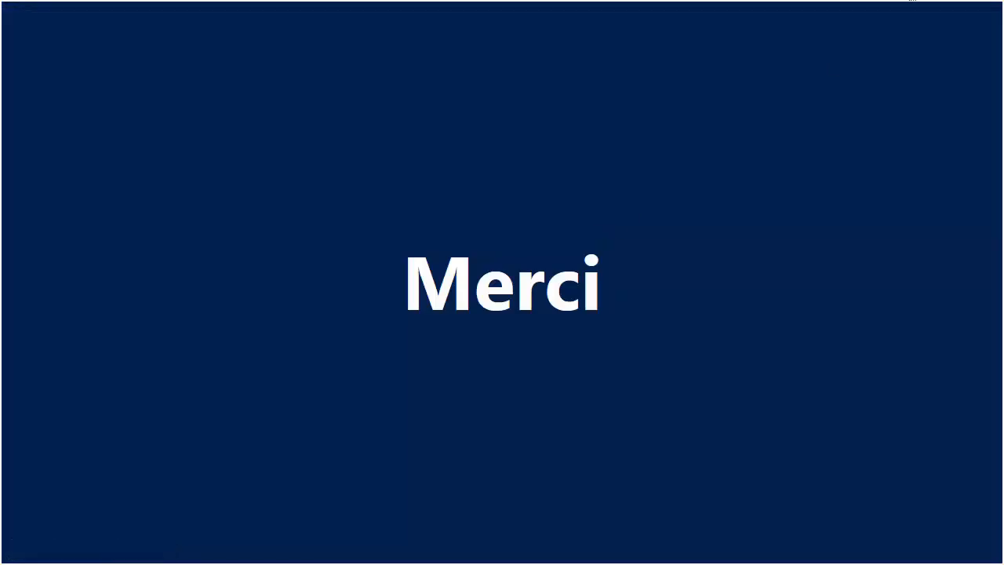